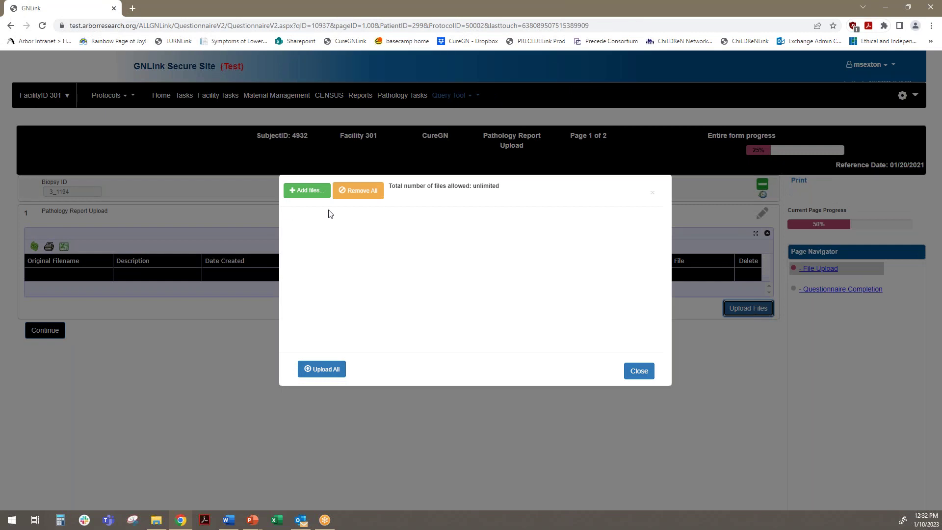
Upload 3-2444_PATH_REPORT.pdf from Test Documents and continue to page 2 of the form.
click(307, 191)
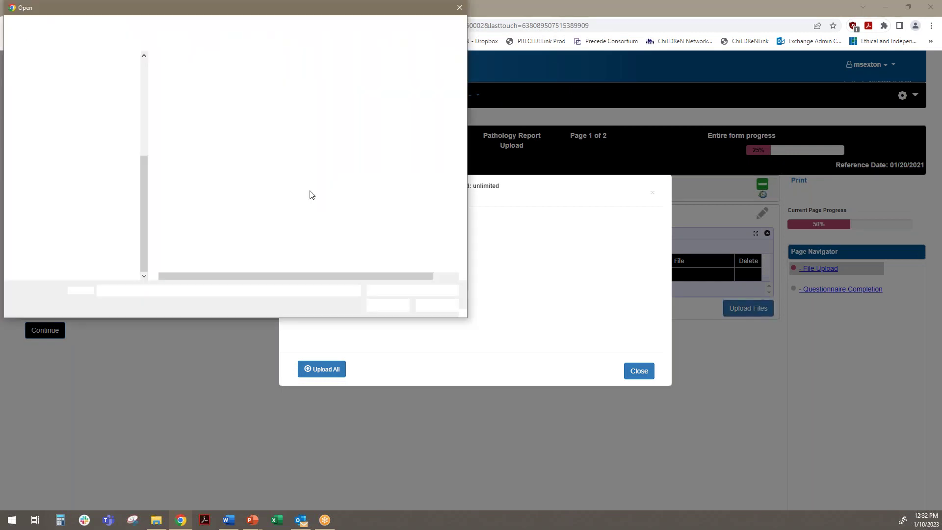
double_click(181, 84)
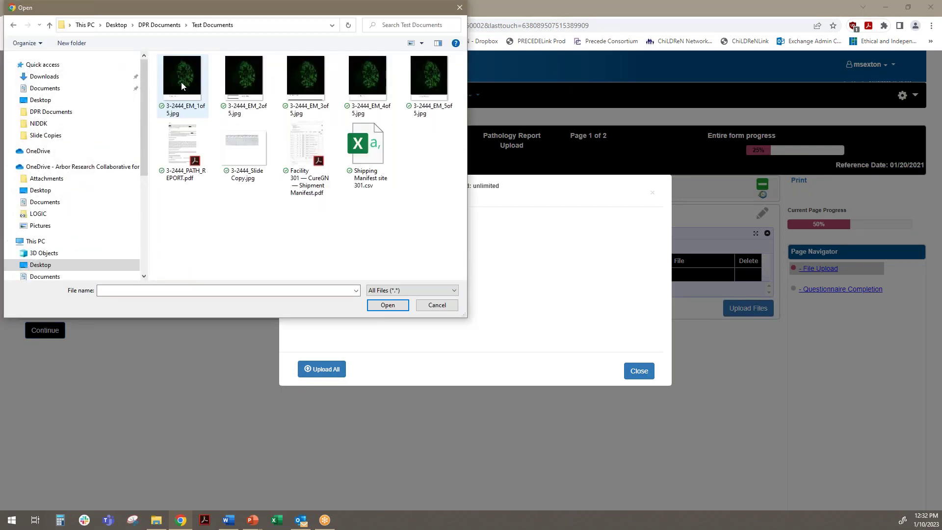
double_click(179, 135)
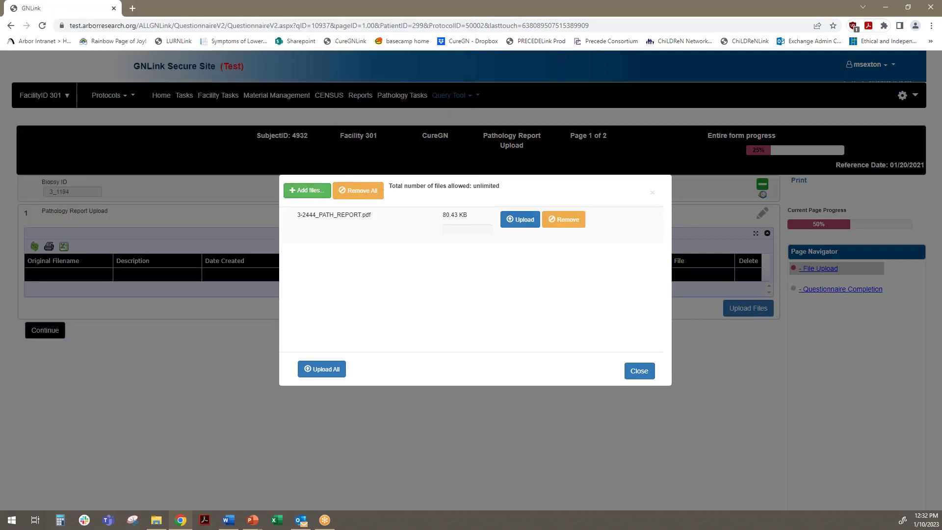
click(513, 219)
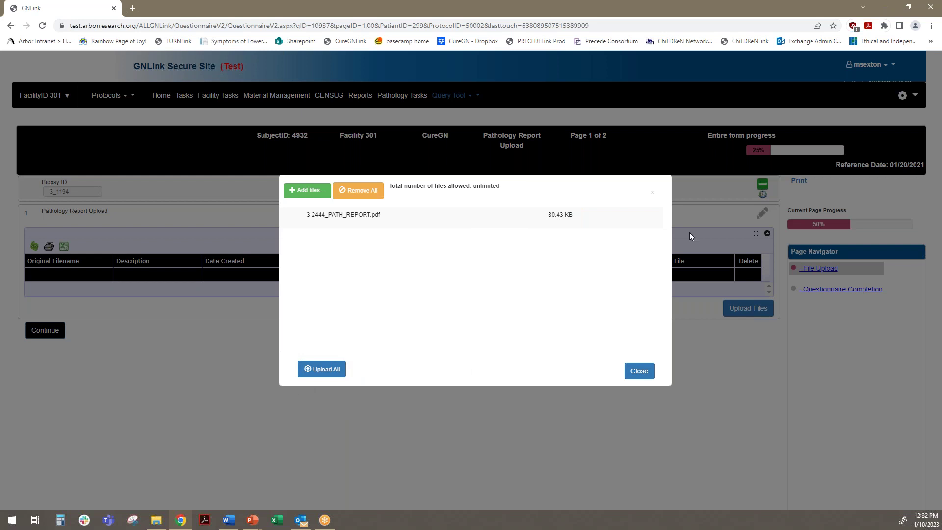
click(637, 371)
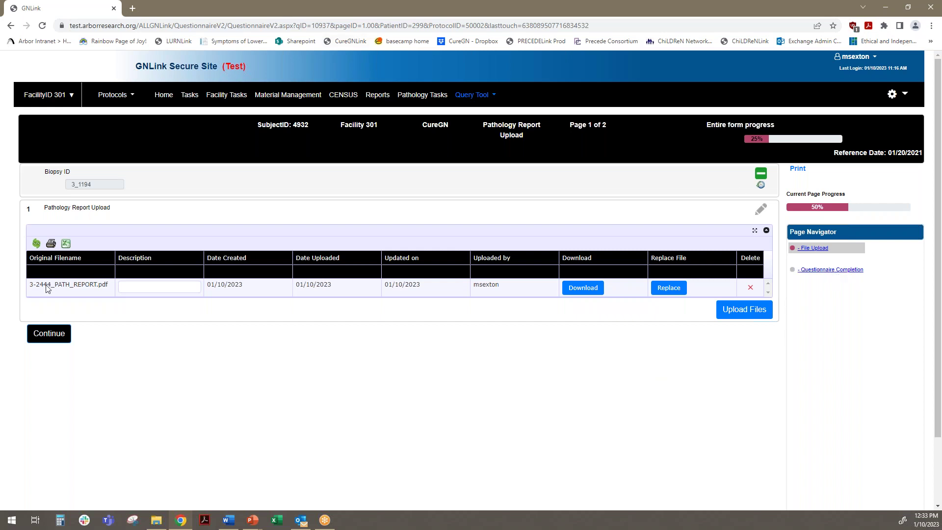
click(49, 333)
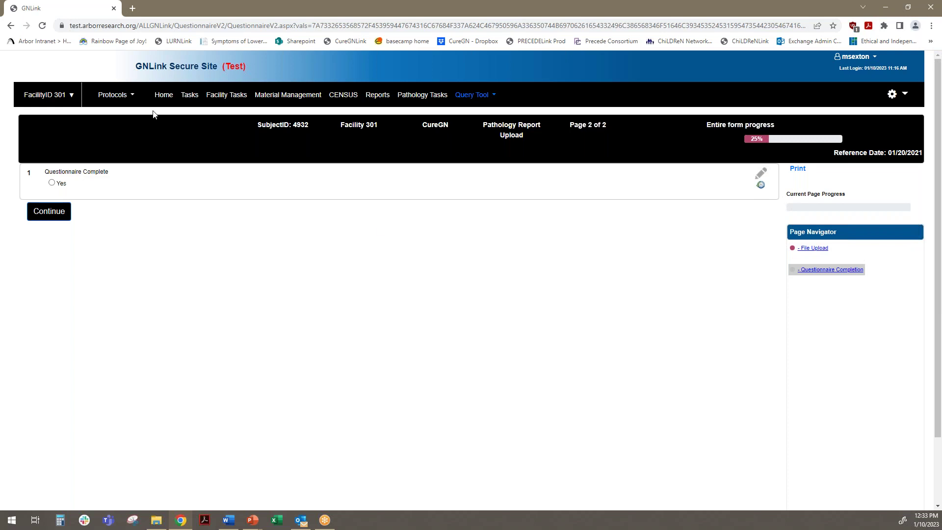
Answer Yes to Questionnaire Complete, submit, and open the CureGN EM Image Upload task.
click(51, 182)
click(49, 211)
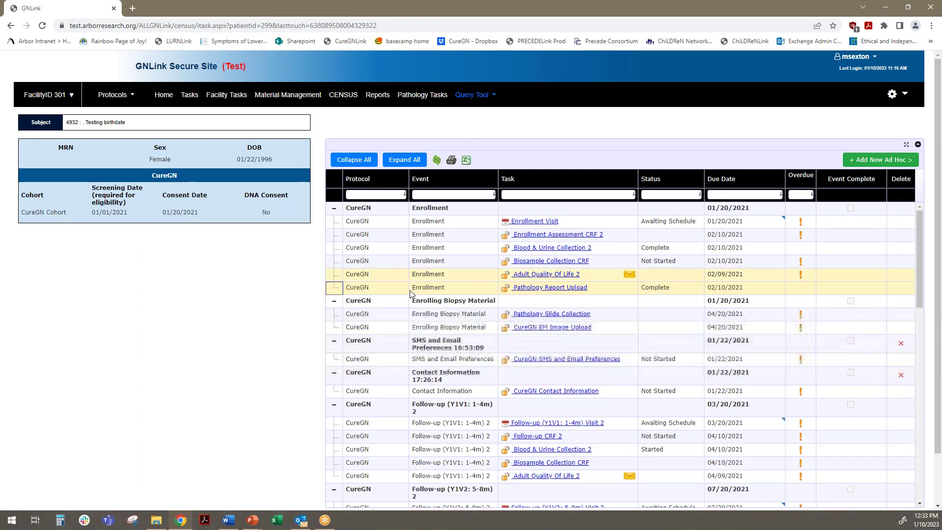
scroll(466, 301, down, 1)
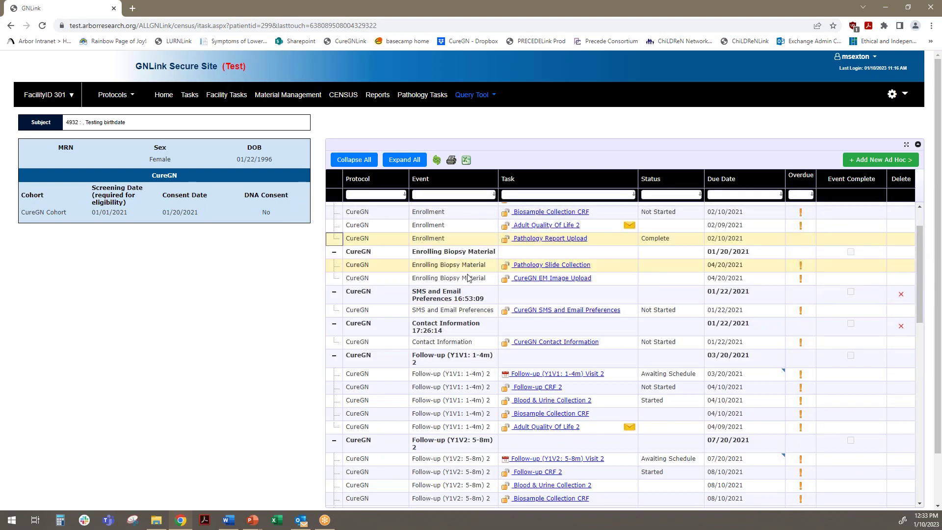
click(553, 281)
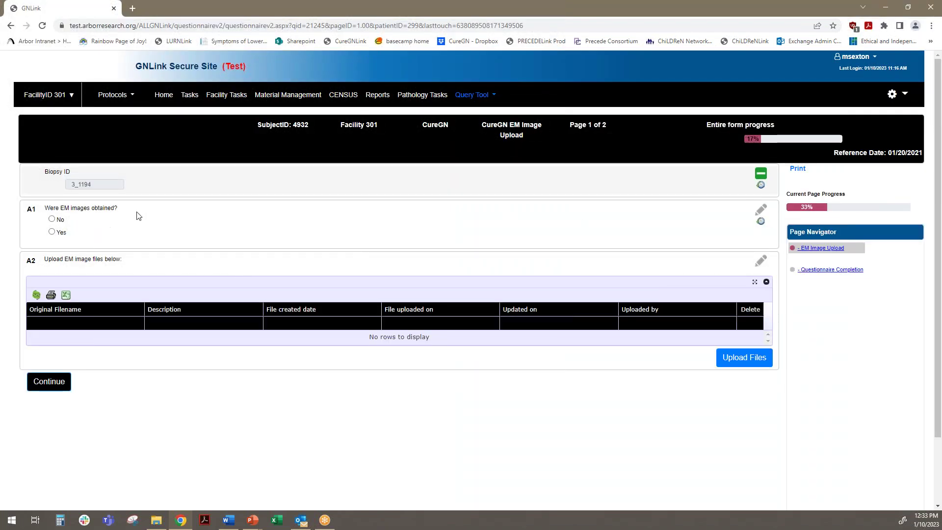
Answer Yes to EM images obtained and select 3-2444_EM_1of5.jpg through 3-2444_EM_5of5.jpg.
click(52, 232)
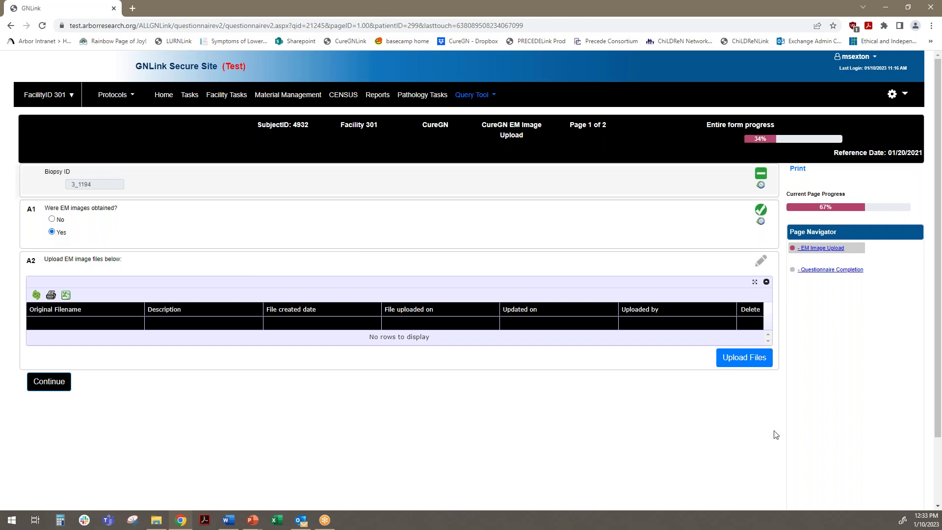
click(743, 358)
click(316, 192)
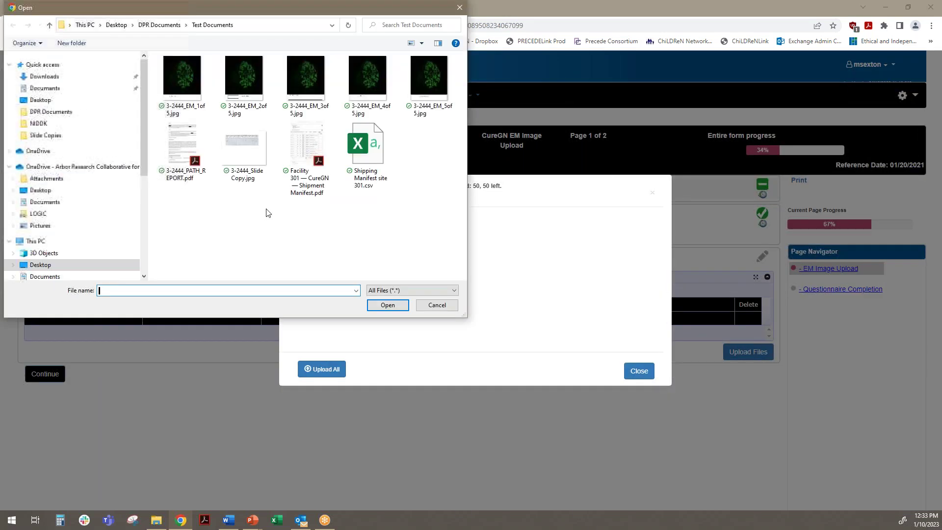
click(184, 78)
ctrl+click(260, 81)
ctrl+click(321, 81)
ctrl+click(354, 72)
ctrl+click(420, 73)
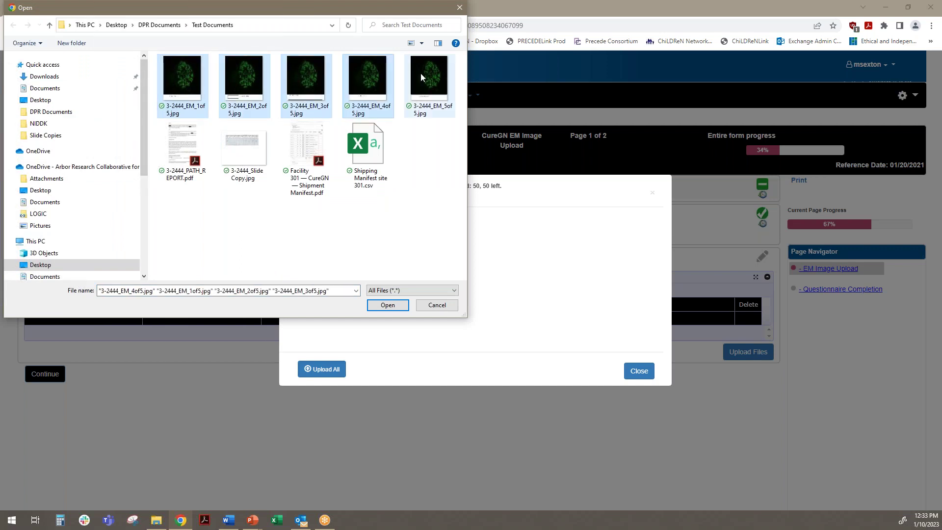
click(388, 305)
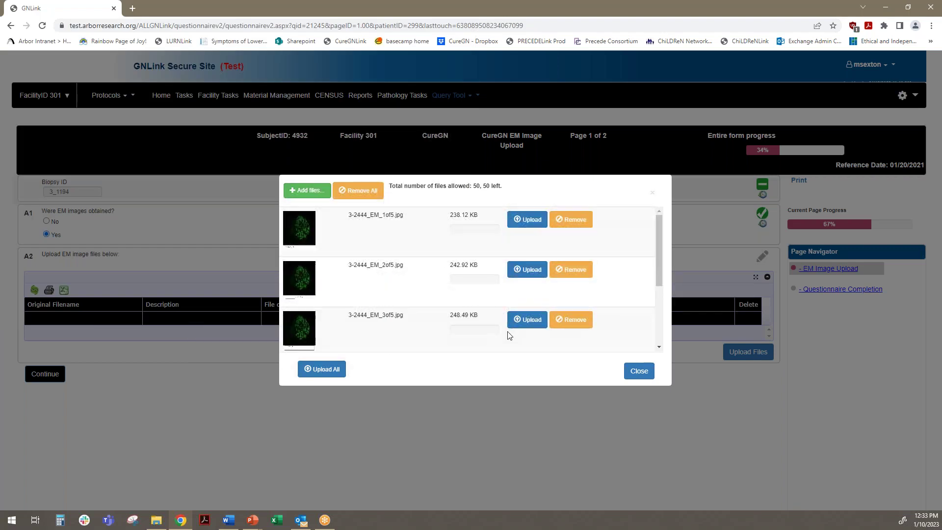
Upload all five EM images, sort them by original filename, and continue.
click(318, 369)
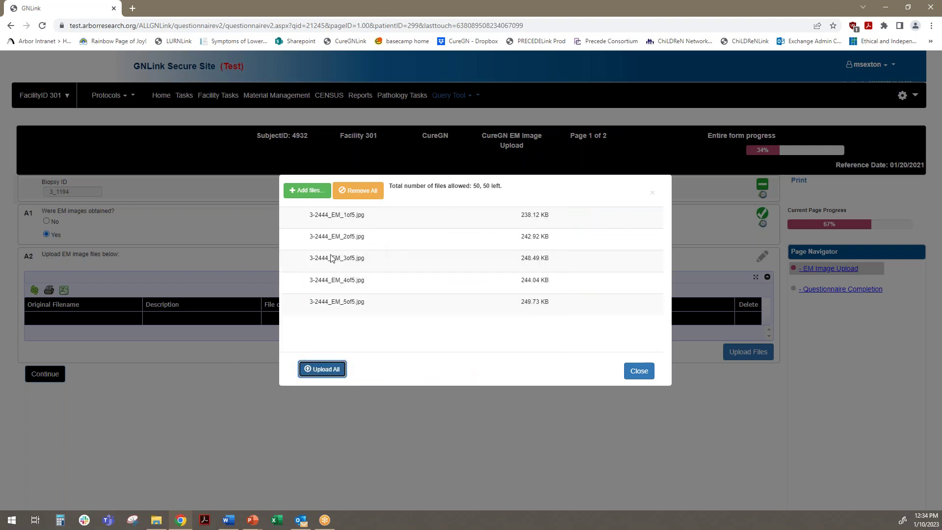
click(640, 371)
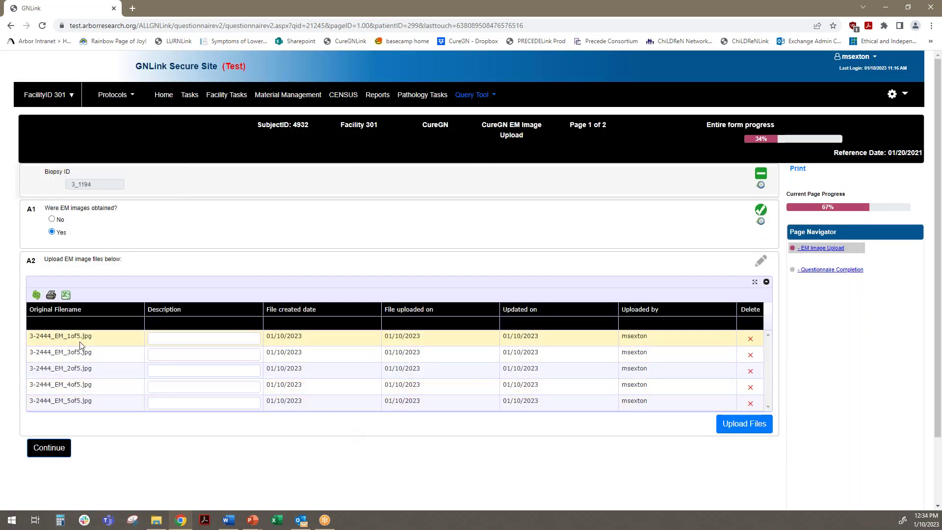
click(67, 310)
click(44, 449)
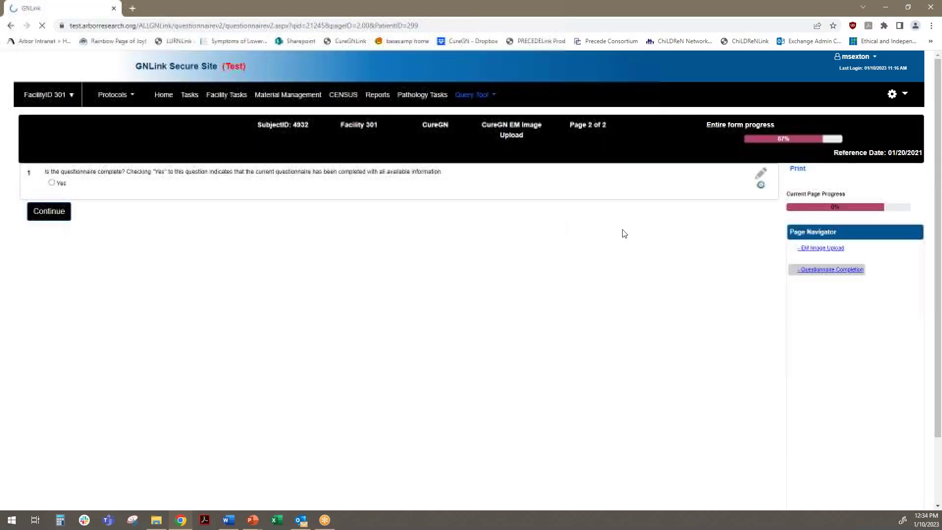
Confirm the EM questionnaire complete and open the Pathology Slide Collection task.
click(50, 211)
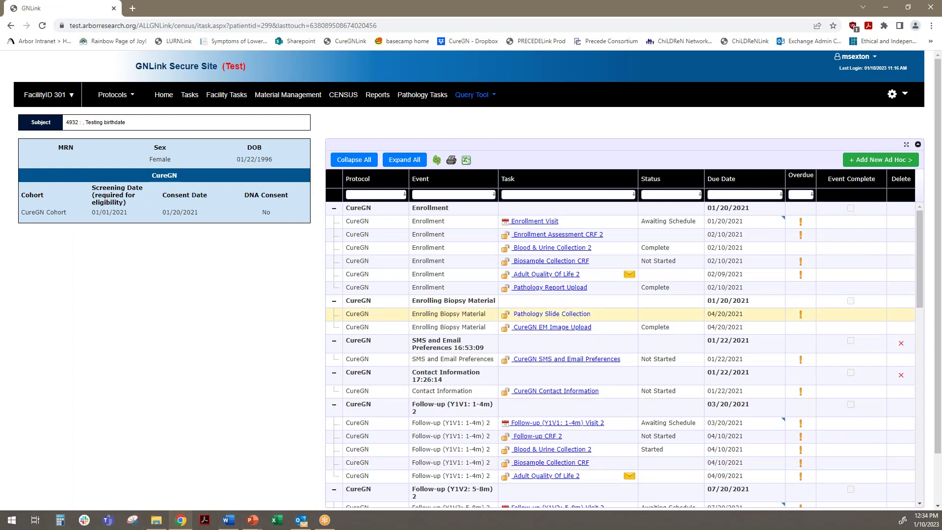
click(578, 314)
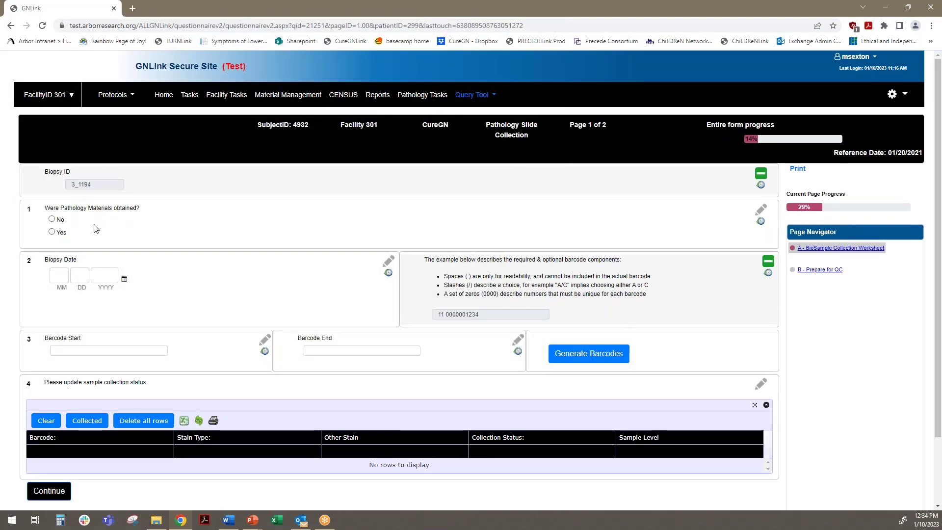
Answer Yes to pathology materials obtained with biopsy date 01/10/2020.
click(51, 231)
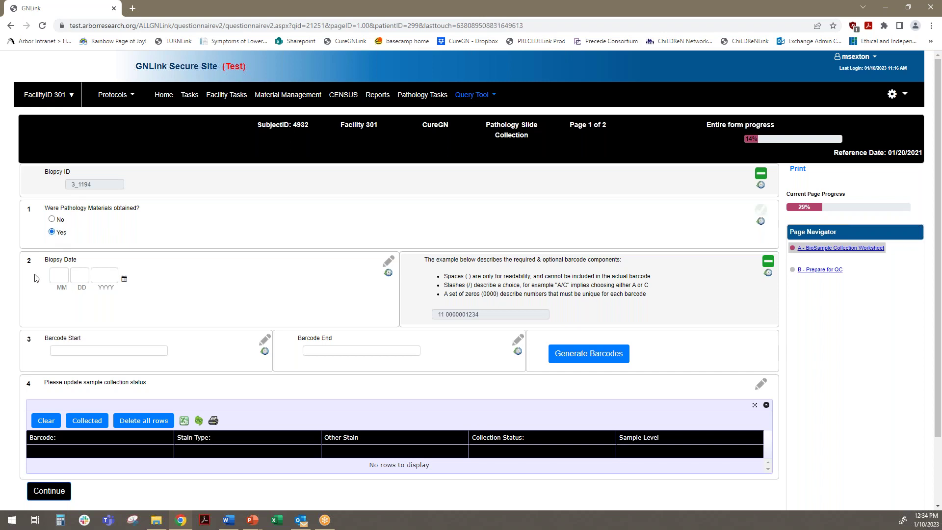
click(124, 279)
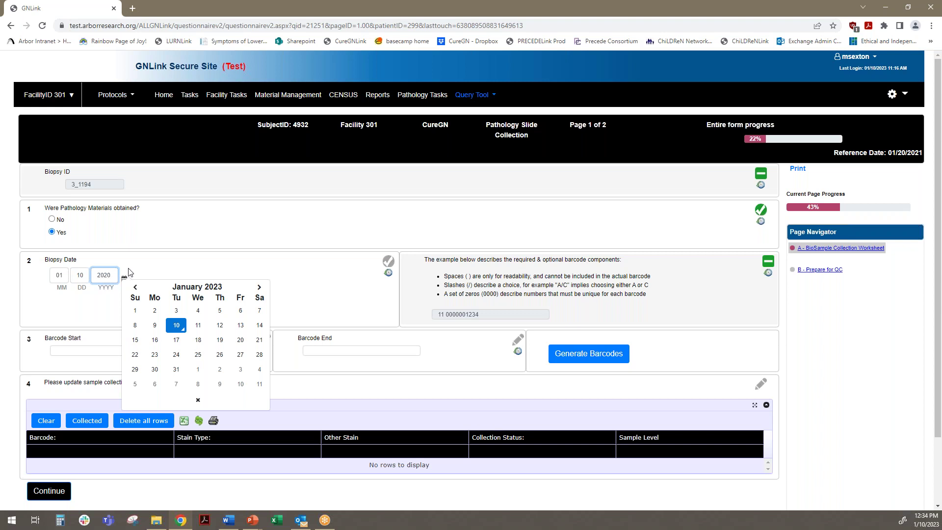
click(125, 279)
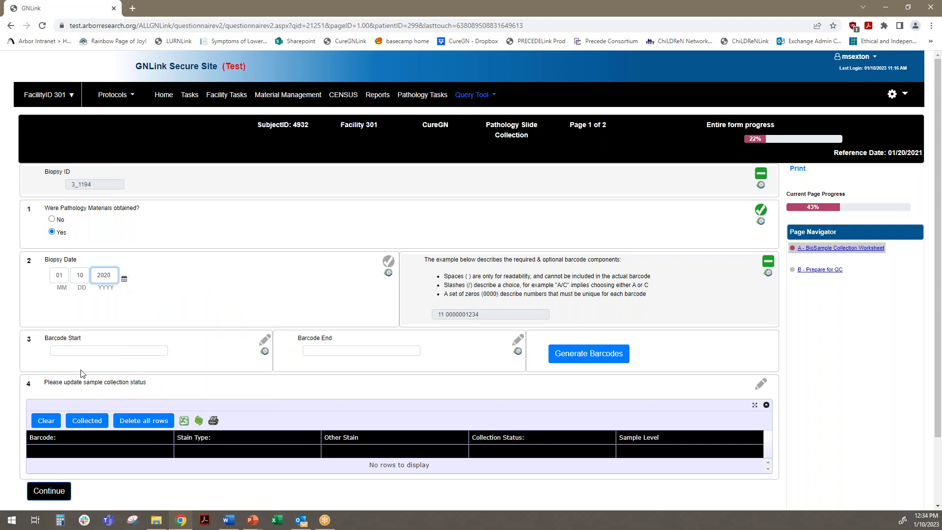
click(94, 352)
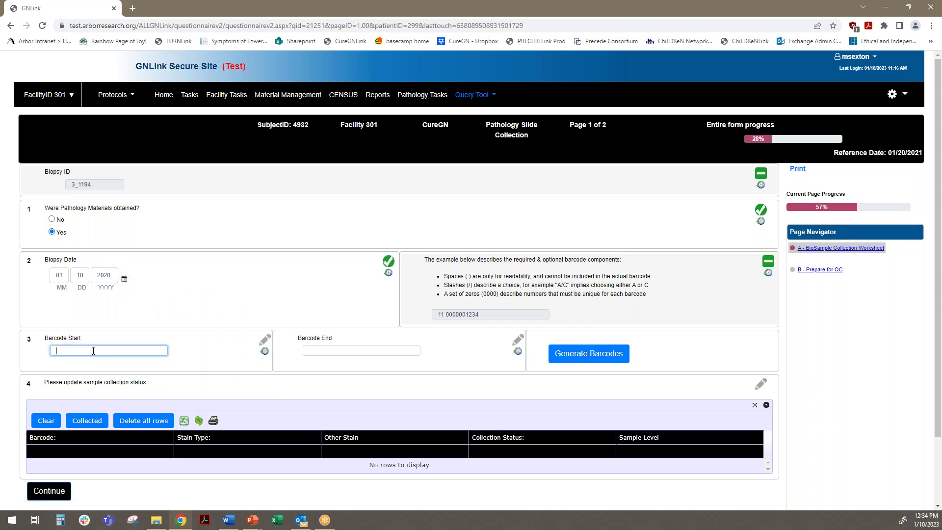
text(110000003759)
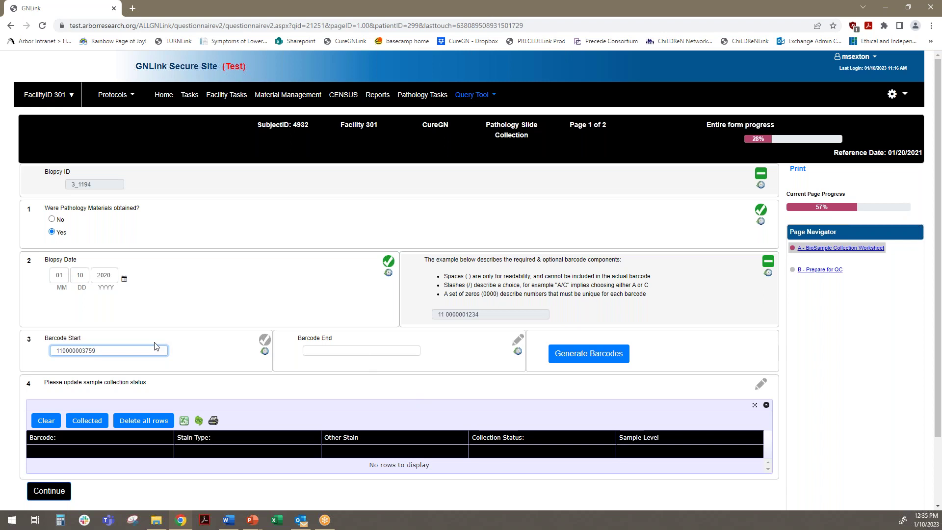
drag(127, 350, 27, 349)
right_click(67, 354)
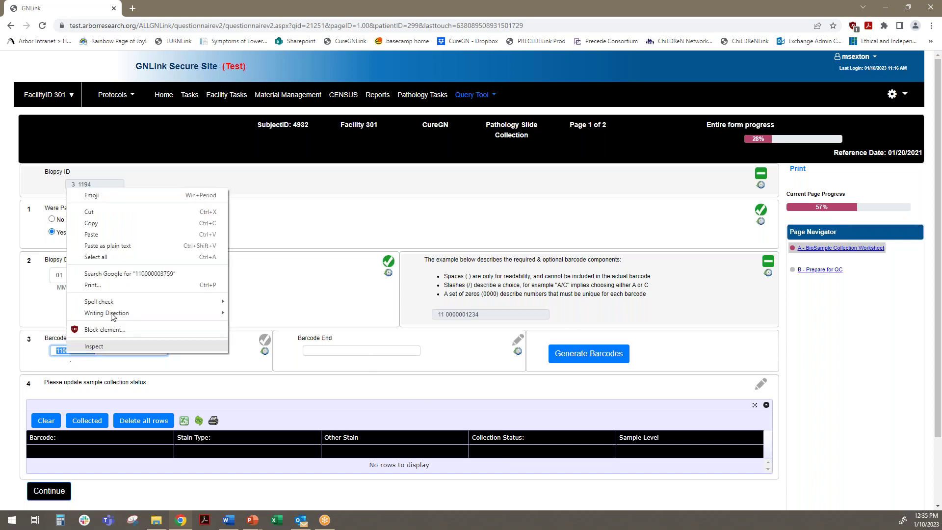
click(122, 224)
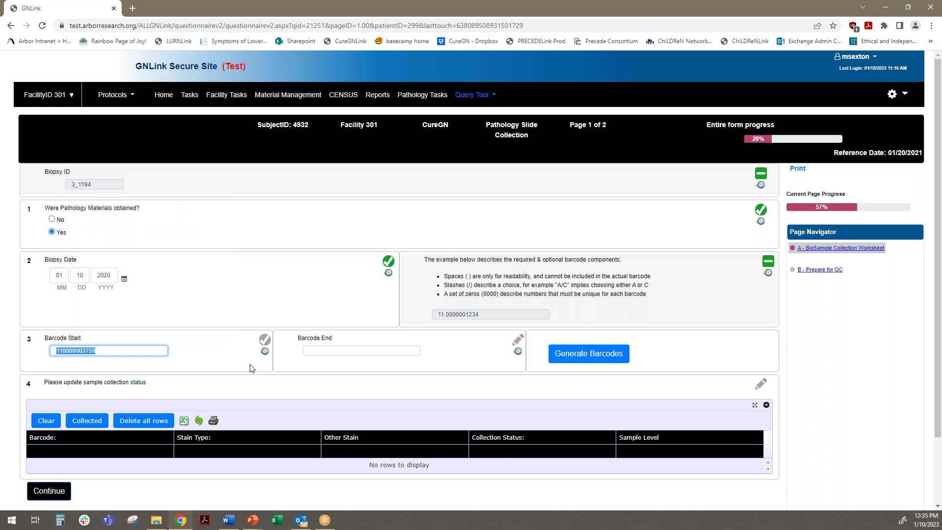
click(307, 351)
right_click(308, 352)
click(334, 259)
key(BackSpace)
key(BackSpace)
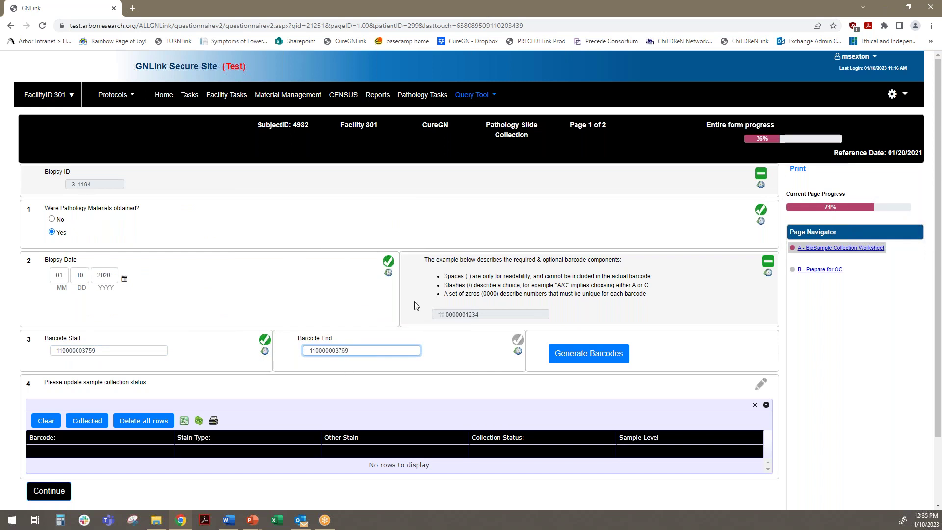
click(572, 358)
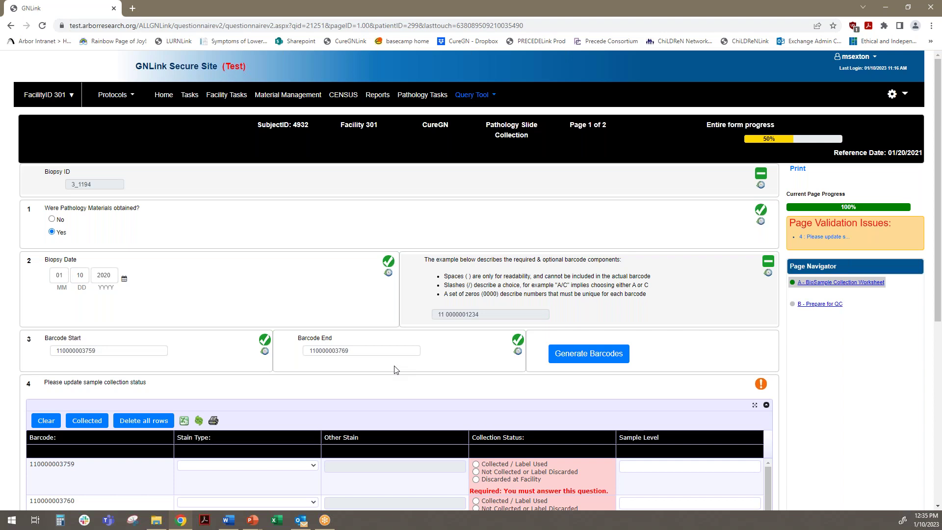
scroll(529, 333, down, 1)
scroll(535, 336, down, 5)
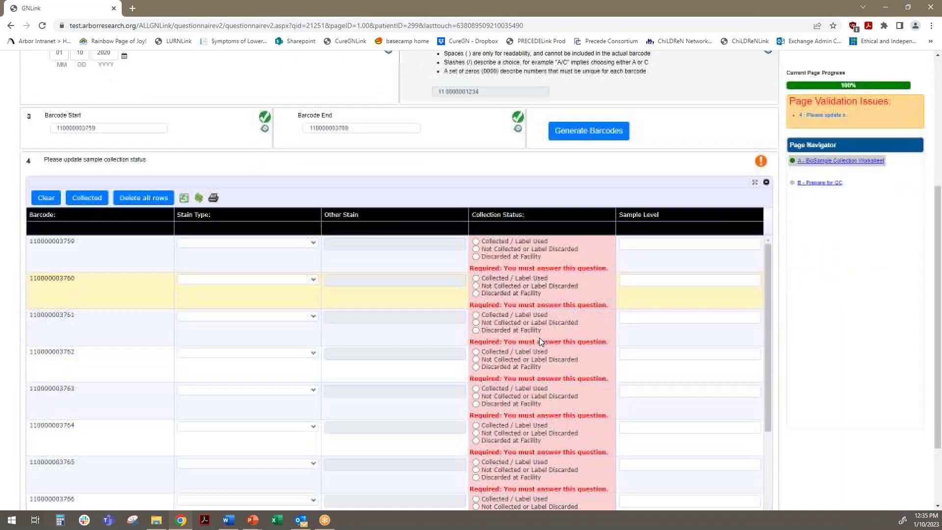
scroll(673, 336, down, 3)
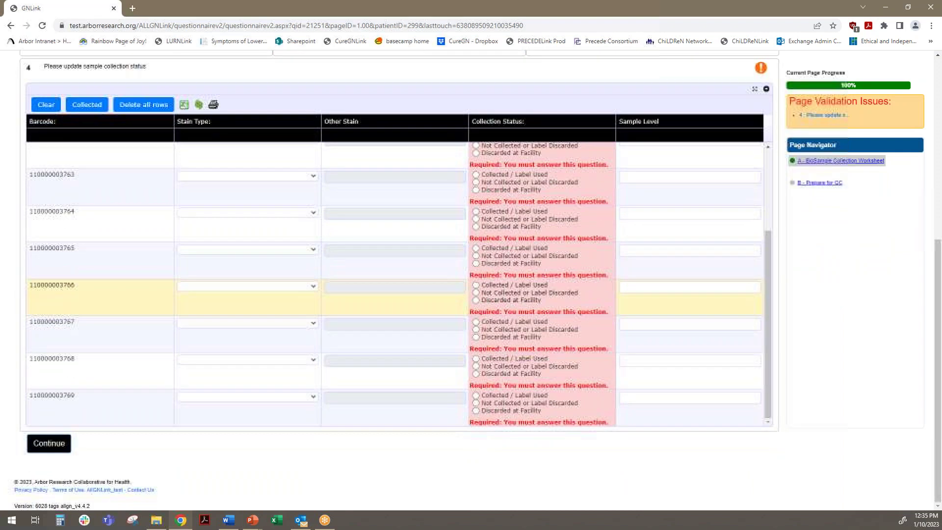
scroll(668, 346, up, 3)
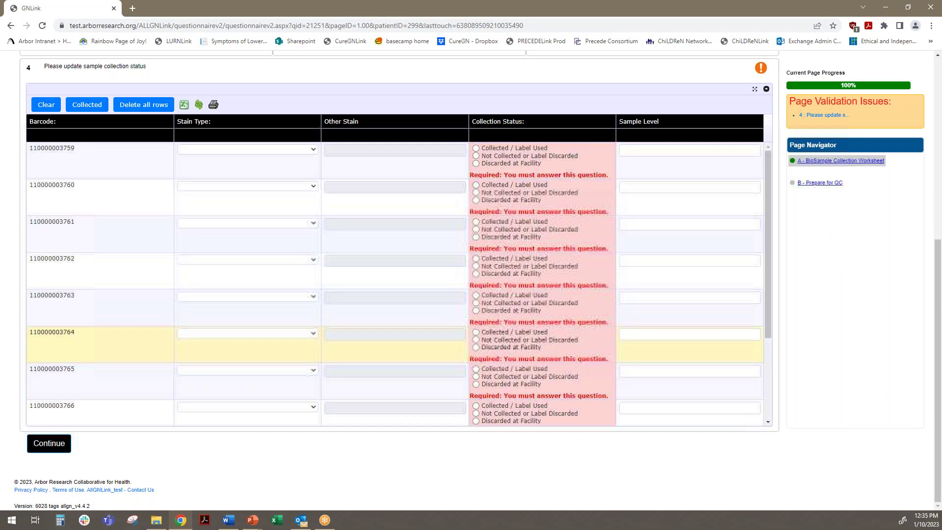
scroll(658, 288, up, 1)
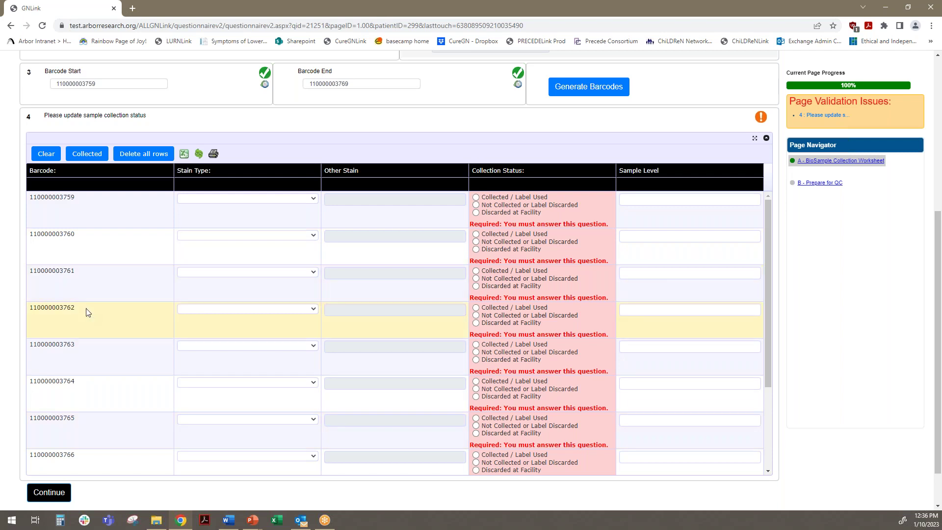
scroll(95, 300, up, 1)
scroll(98, 314, down, 3)
scroll(106, 376, down, 2)
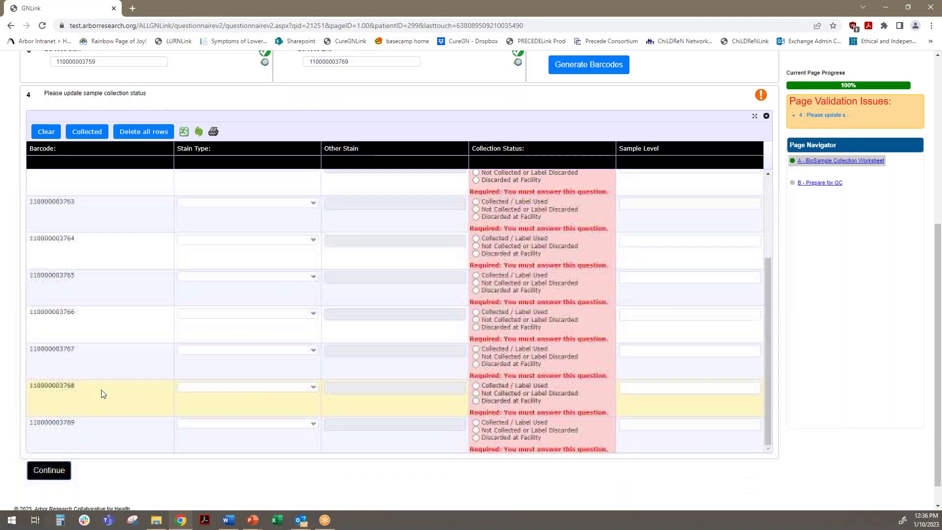
scroll(110, 330, up, 3)
scroll(147, 284, up, 1)
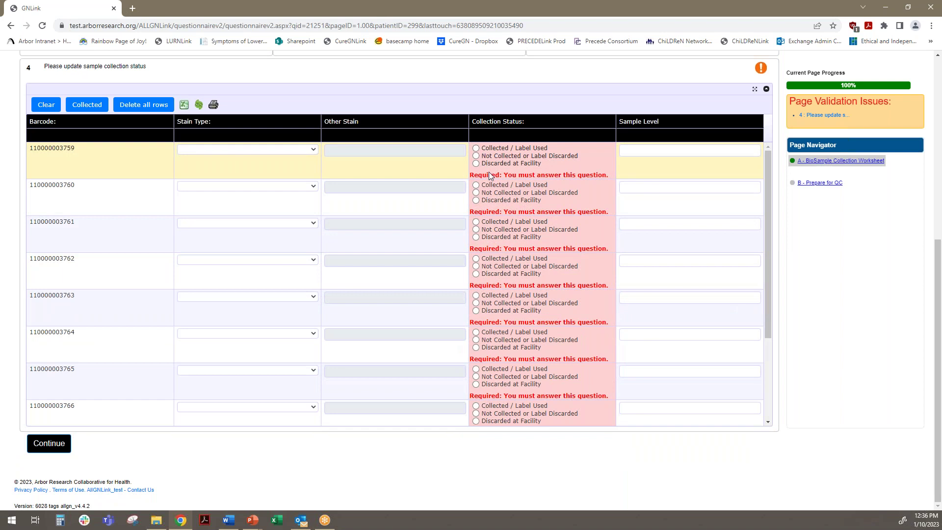
Mark all samples Collected; stain 3759–3764 as HE, HE - Frozen Section, PAS, Silver, TolBlue, Silver.
click(79, 105)
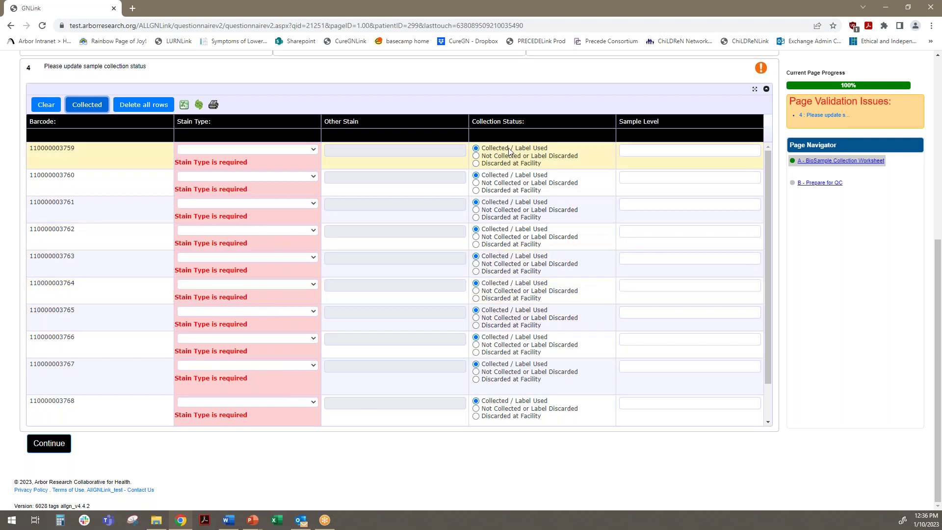
click(313, 149)
click(268, 176)
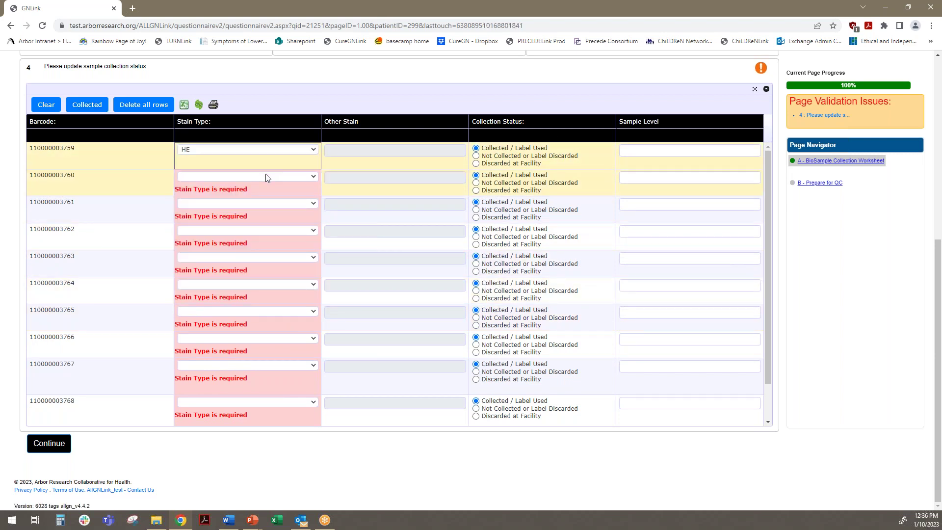
click(267, 176)
click(245, 201)
click(243, 203)
click(234, 237)
click(234, 232)
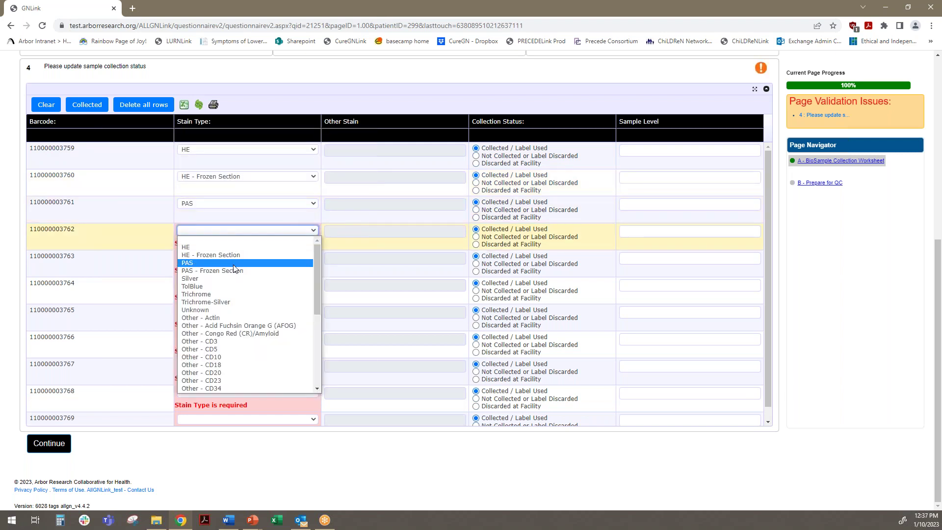
click(233, 278)
click(231, 259)
click(234, 313)
click(235, 284)
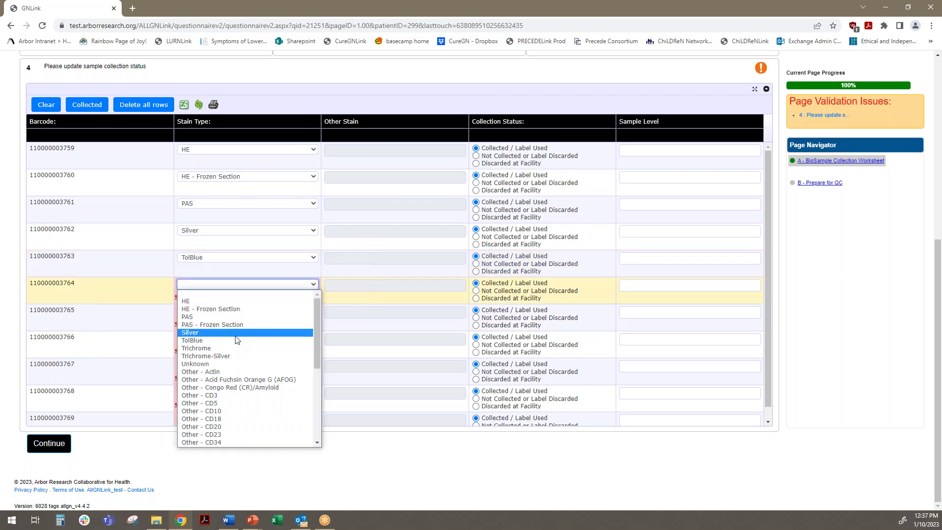
click(236, 334)
Stain 3765–3769 as PAS, Trichrome, Other - CD10, Other - Actin, Trichrome-Silver.
click(222, 312)
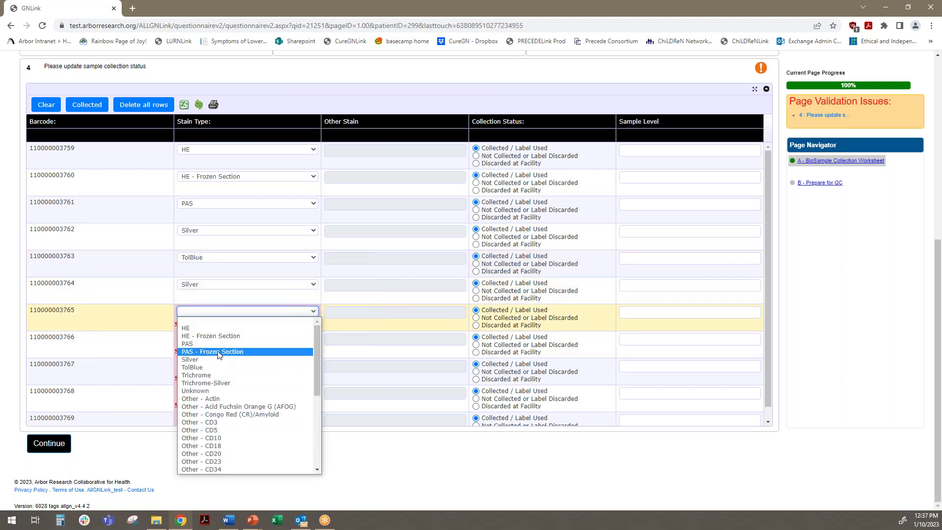
click(222, 390)
click(228, 339)
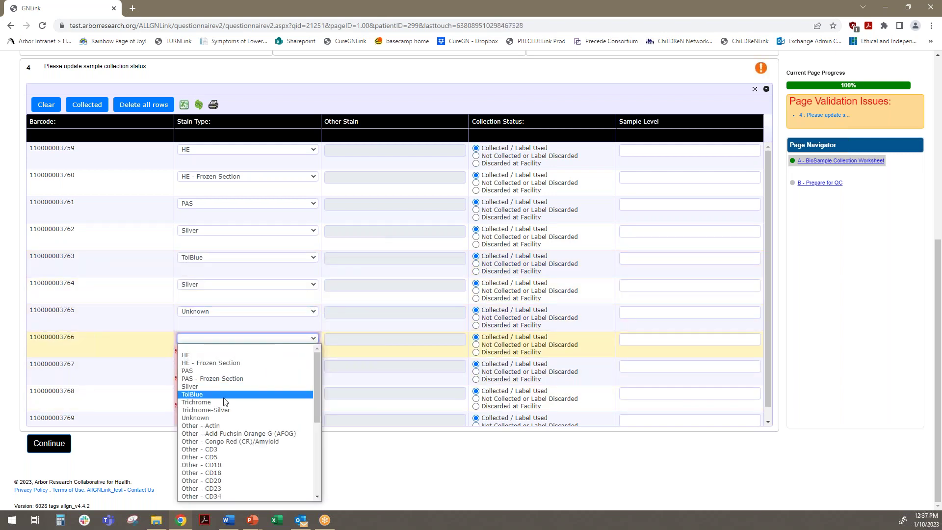
click(225, 402)
click(229, 312)
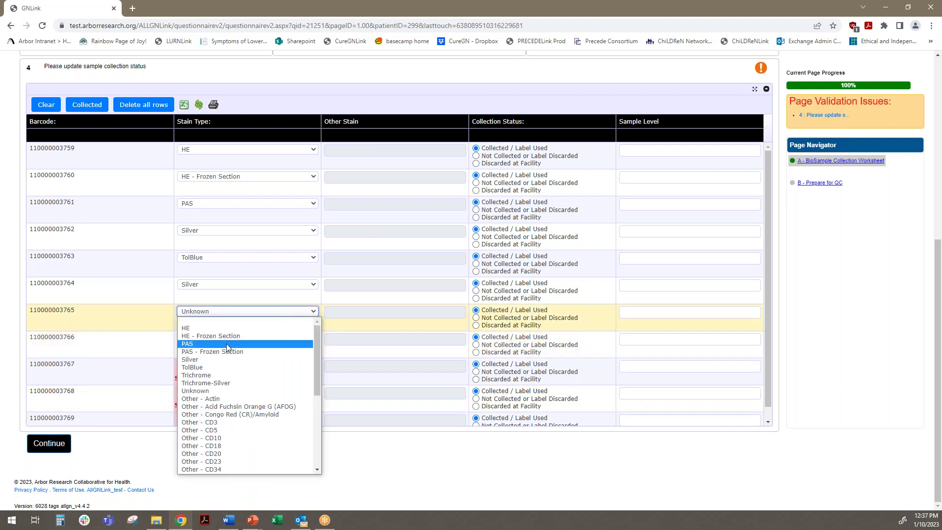
click(227, 344)
click(273, 365)
click(230, 332)
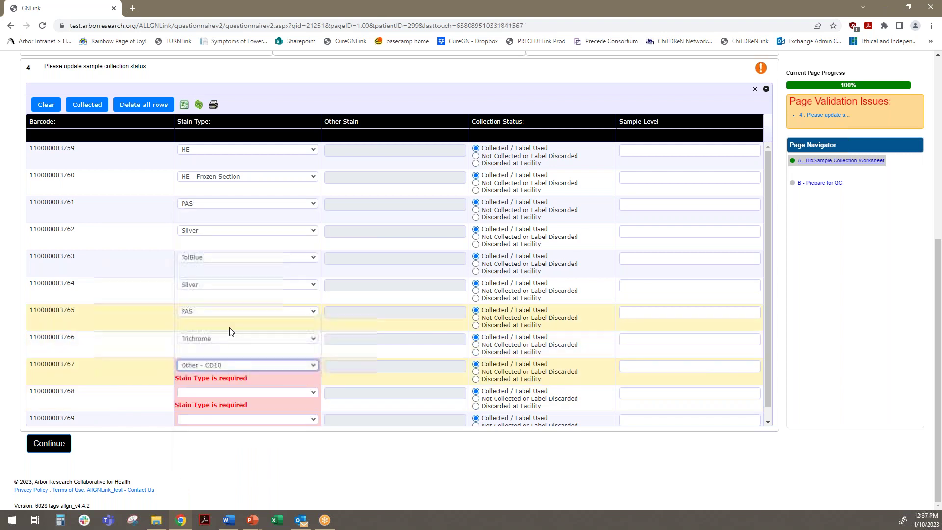
scroll(207, 376, down, 1)
click(220, 378)
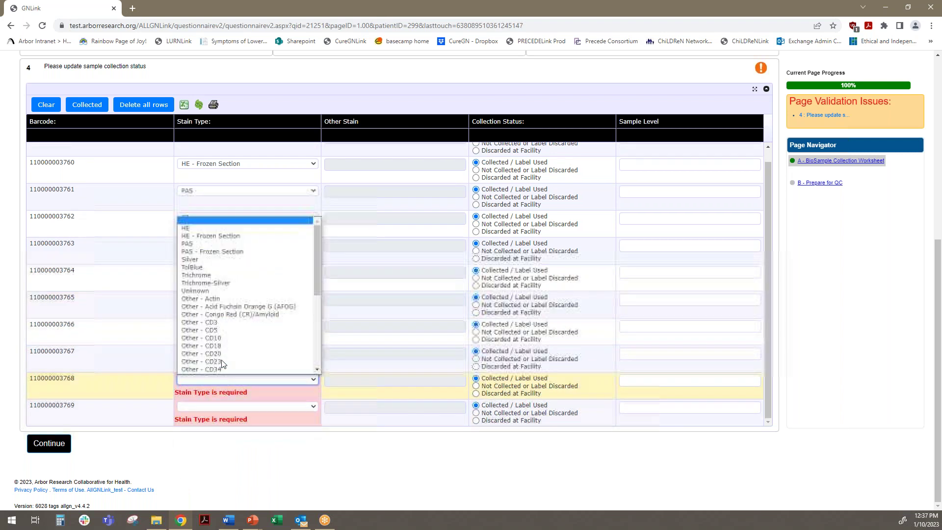
click(220, 297)
click(210, 406)
click(221, 306)
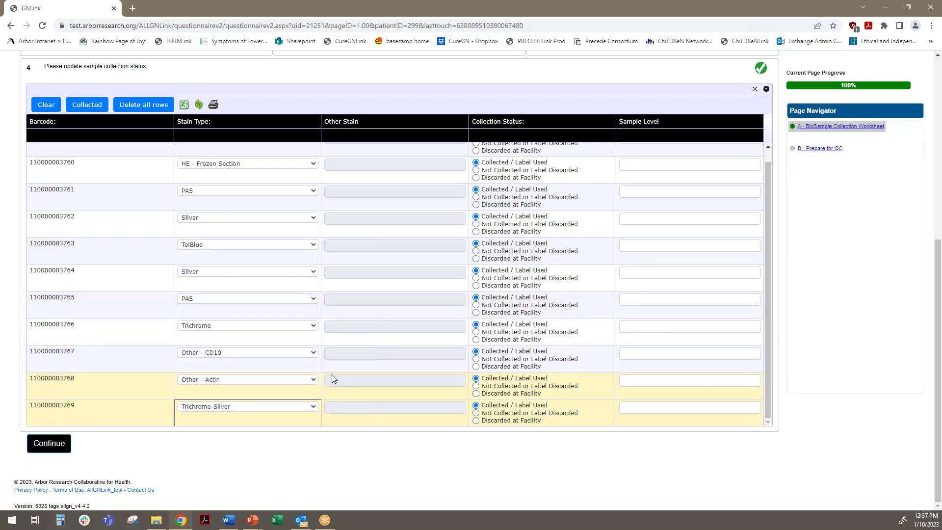
scroll(332, 380, up, 3)
scroll(580, 362, down, 1)
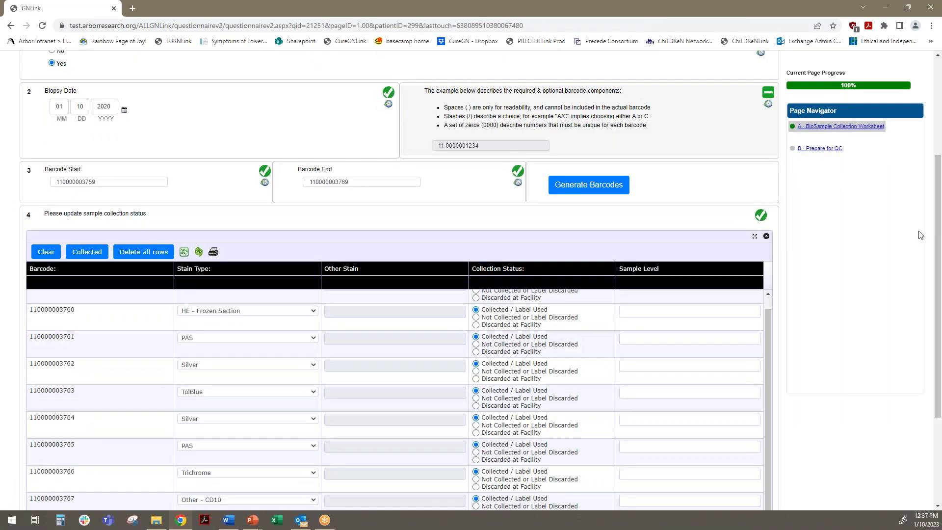
scroll(938, 247, down, 3)
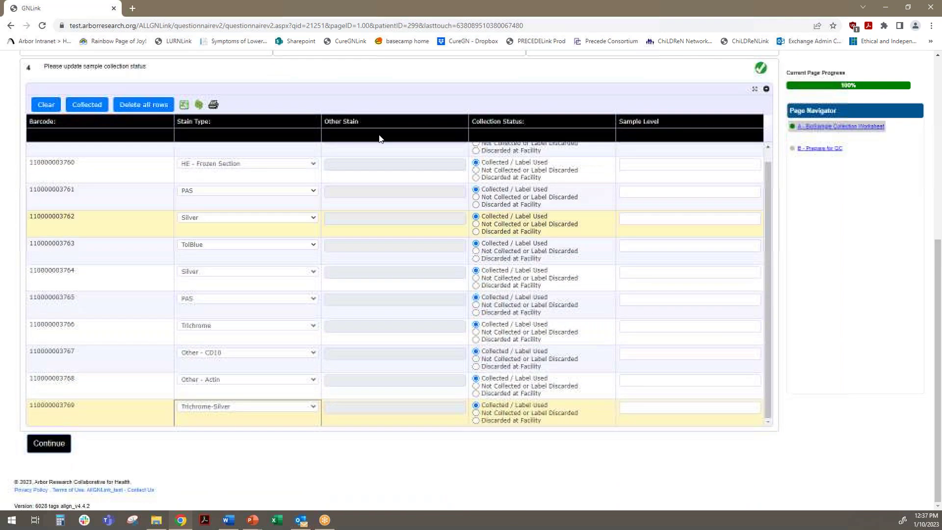
click(313, 190)
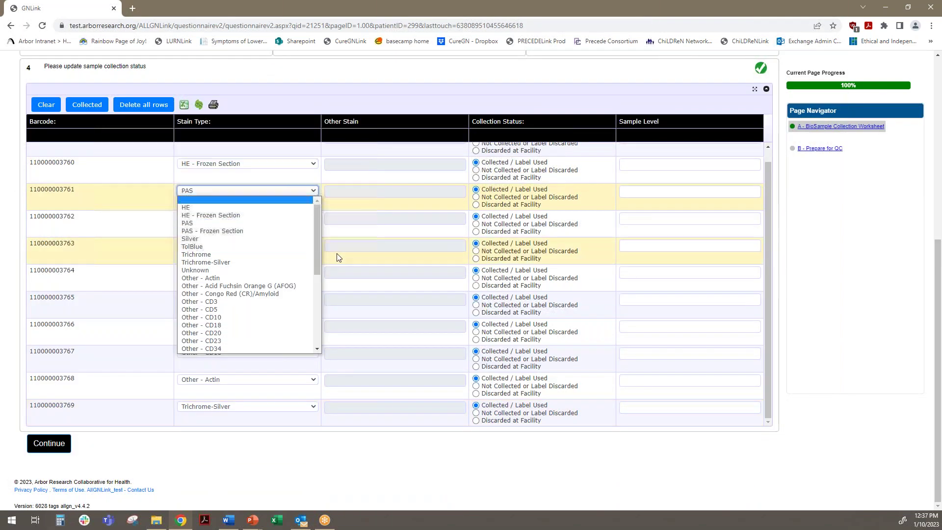
scroll(307, 317, down, 3)
scroll(307, 317, down, 3)
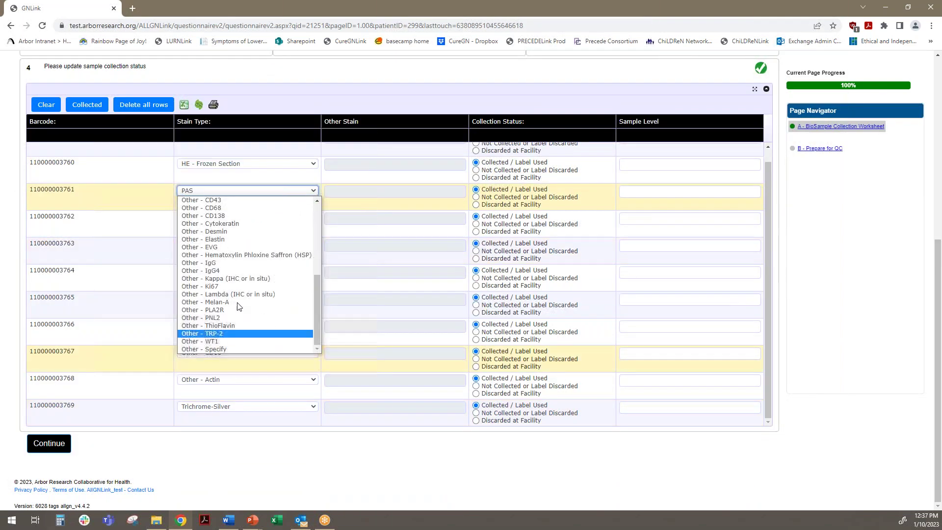
click(396, 205)
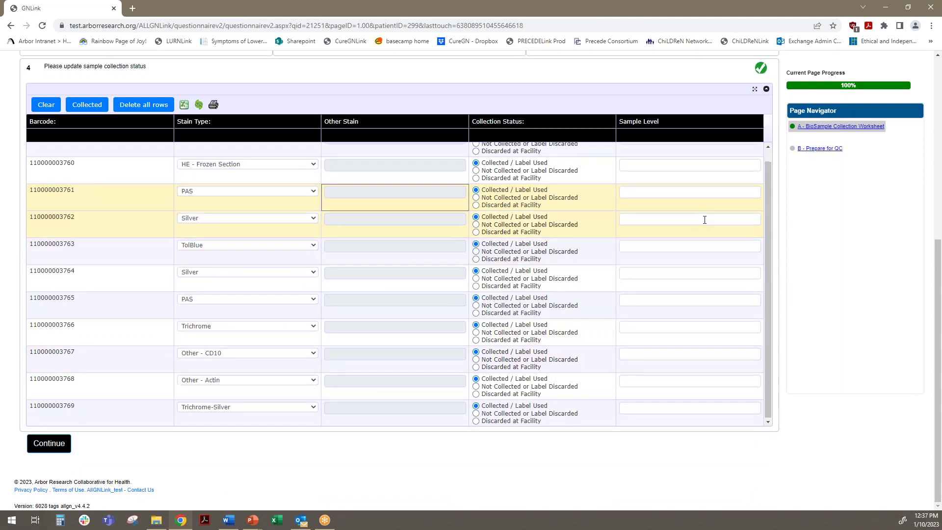
scroll(705, 219, up, 3)
click(670, 198)
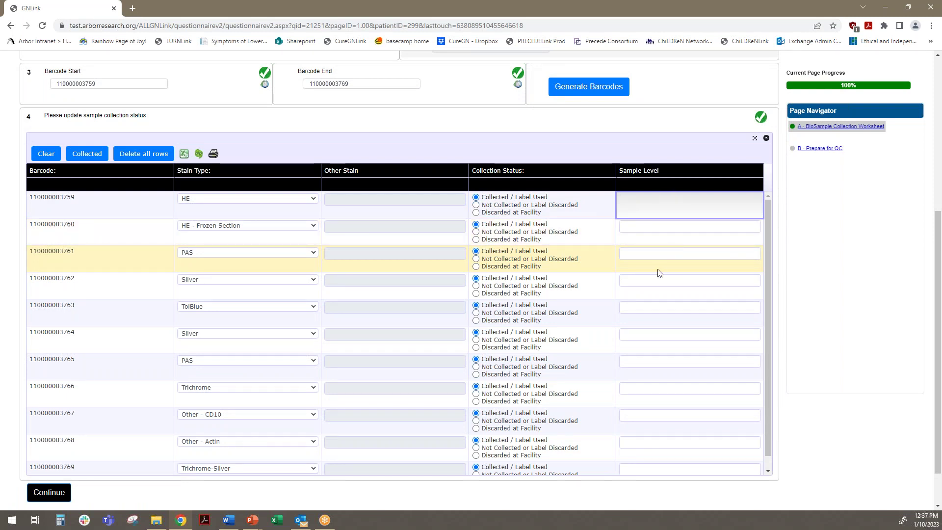
text(A1)
click(666, 231)
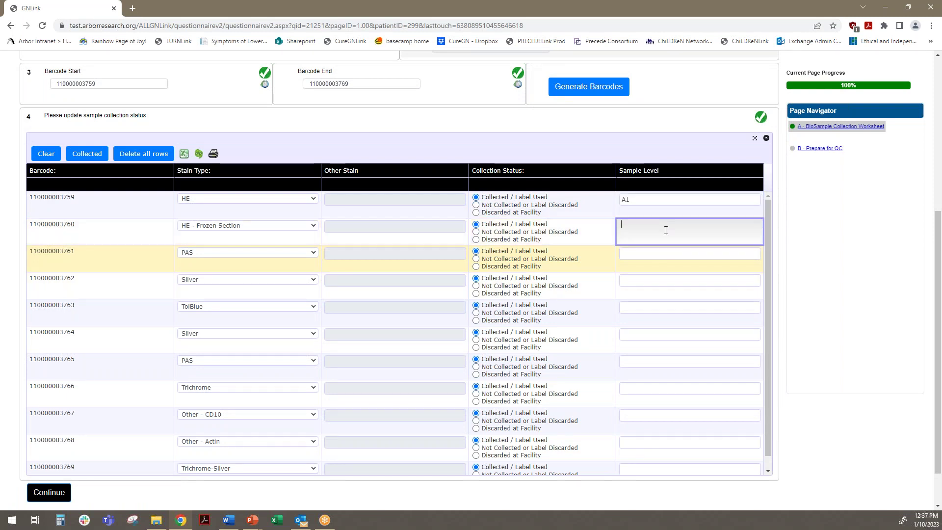
text(A1)
click(659, 258)
text(3)
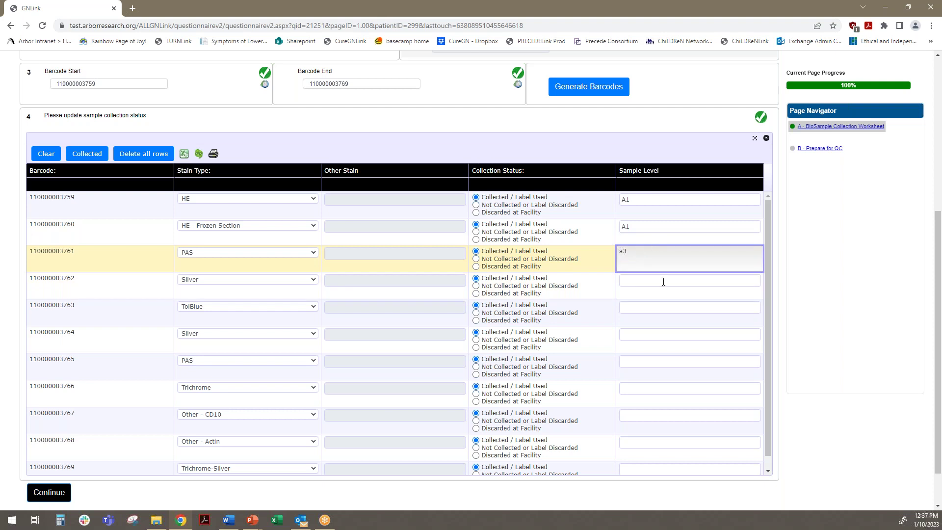
text(A)
click(646, 280)
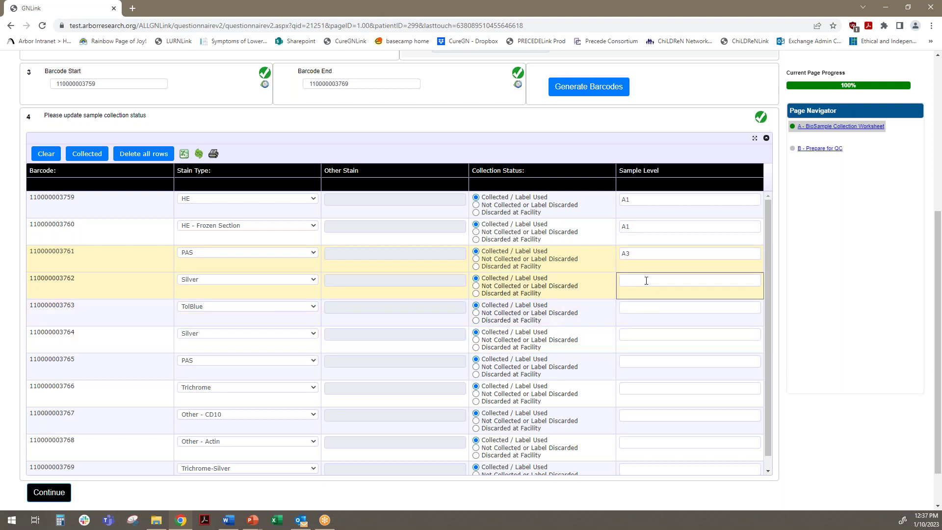
text(UNKNOWN)
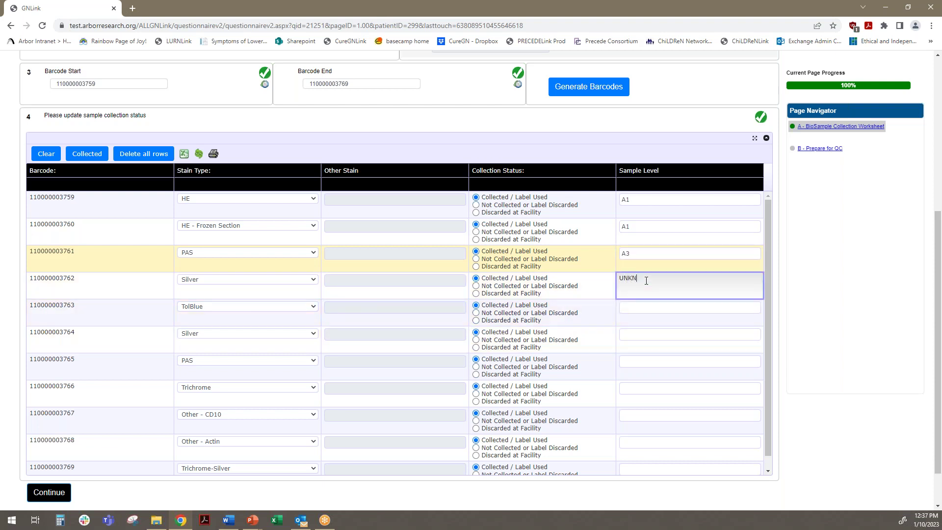
click(664, 314)
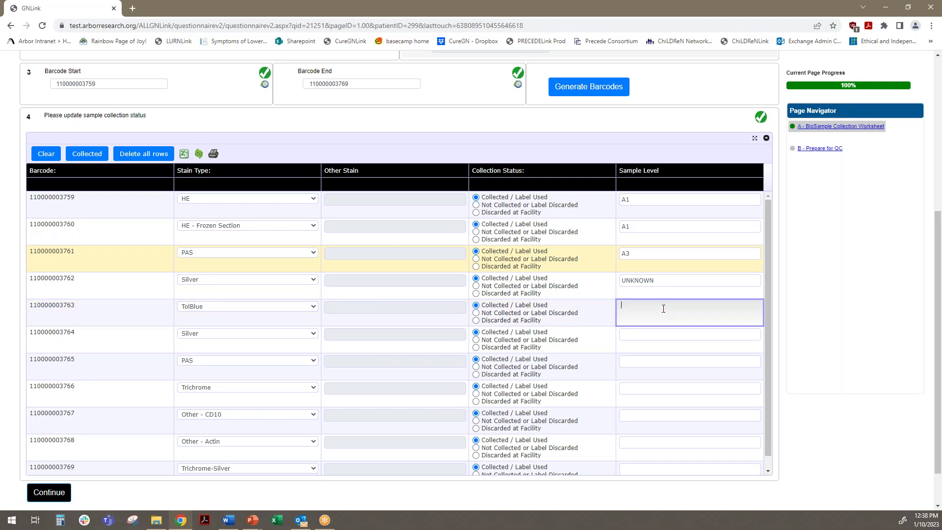
text(A3)
click(644, 334)
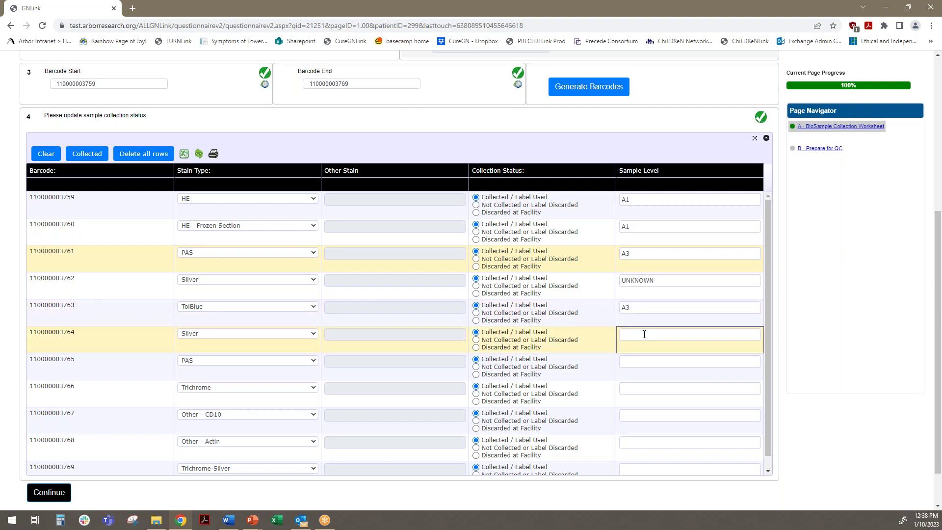
text(A5)
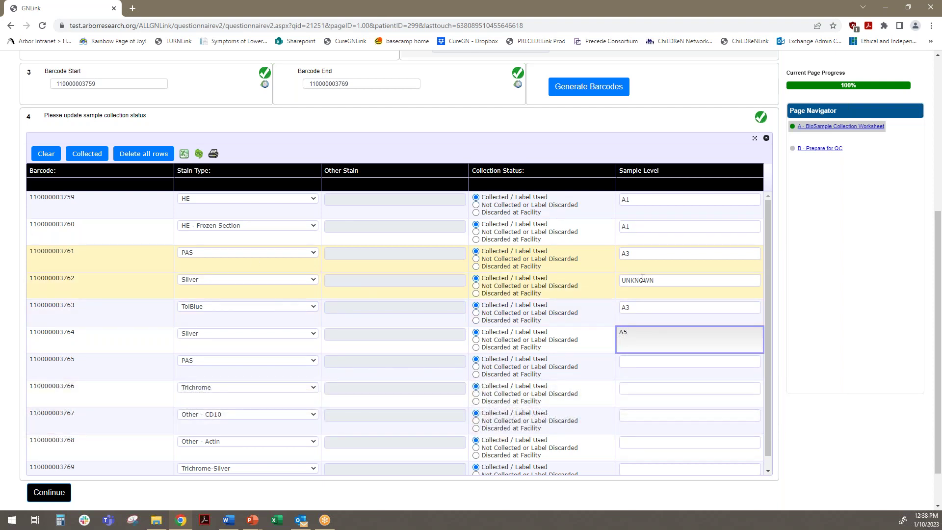
scroll(678, 295, down, 3)
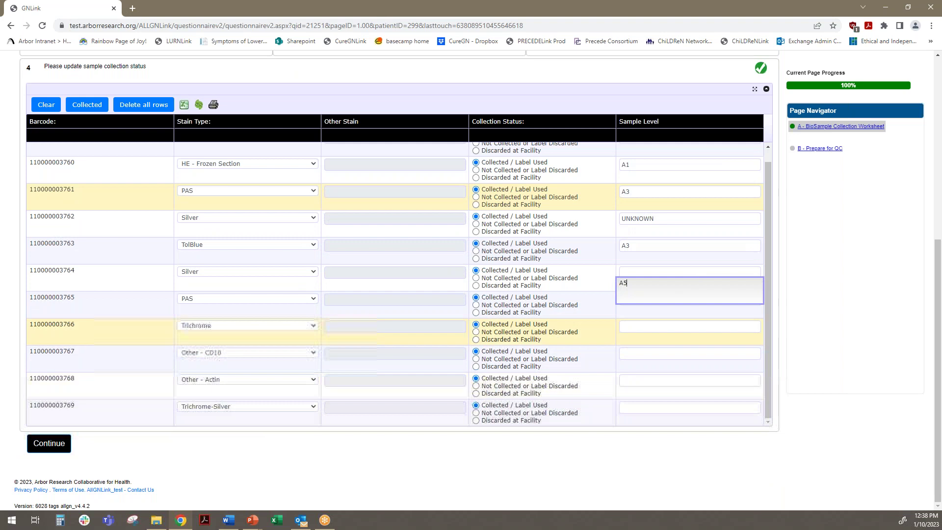
click(689, 353)
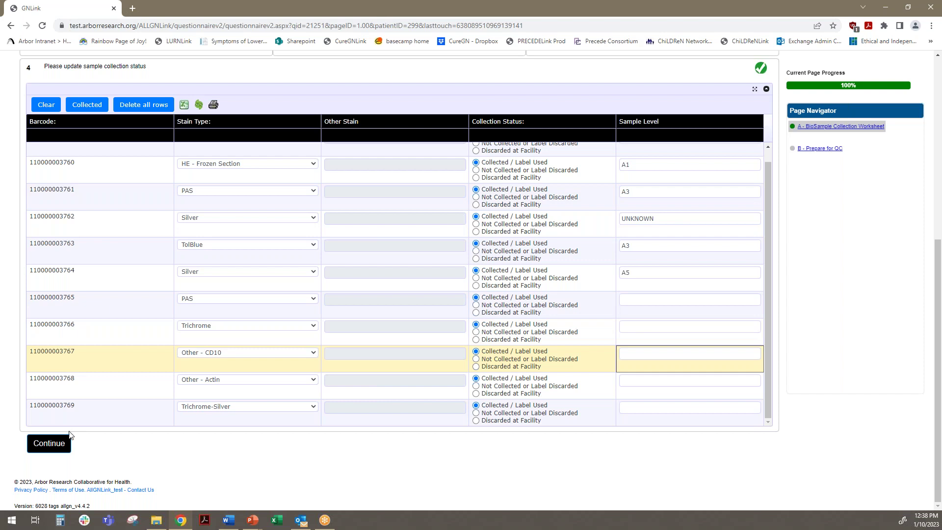
Save the slide worksheet, mark biosample collection complete, and return to the task list.
click(58, 447)
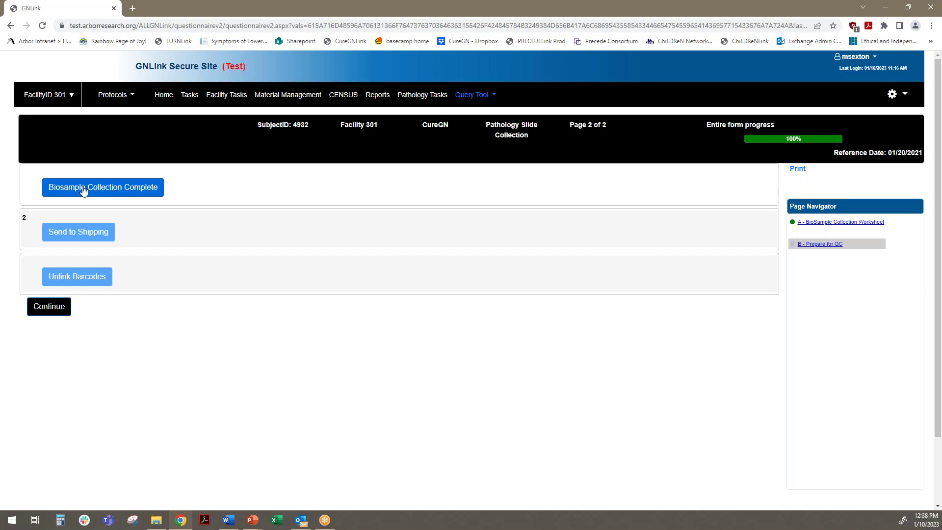
click(84, 191)
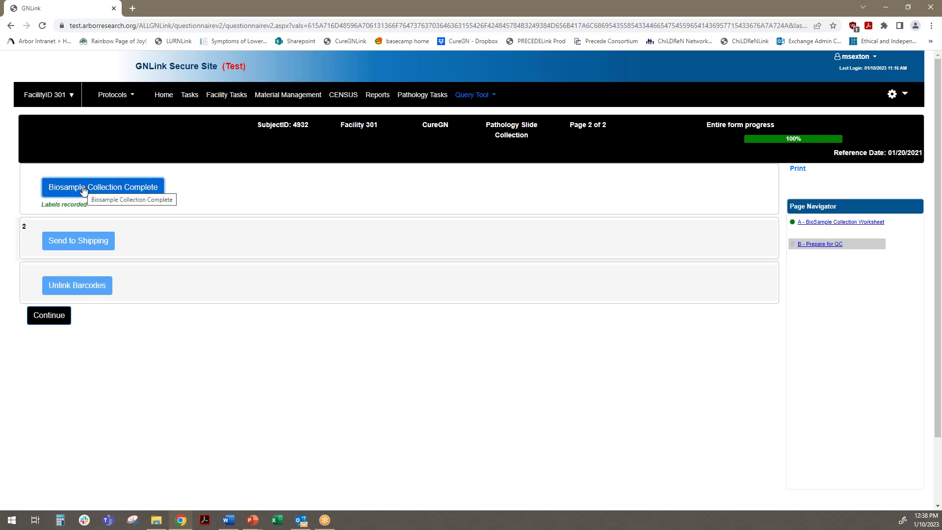
click(49, 316)
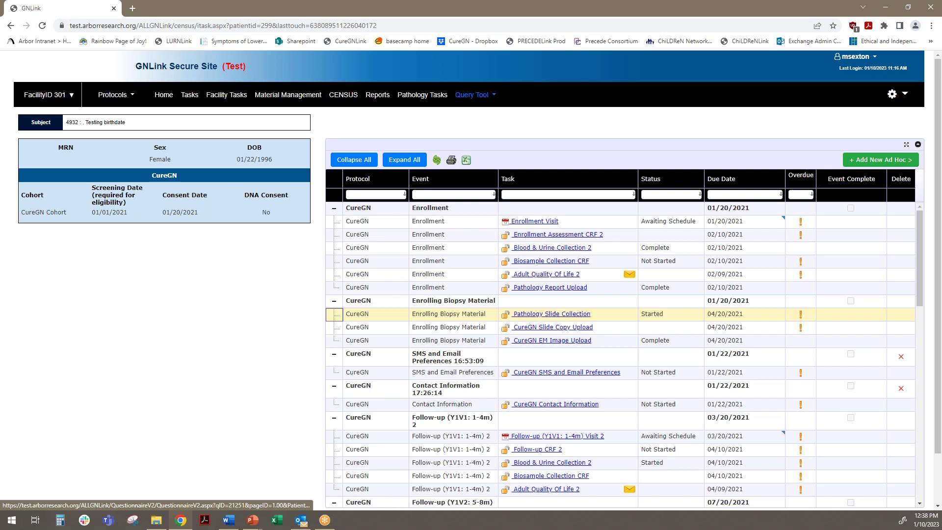
In CureGN Slide Copy Upload, answer Yes to slides obtained and pick 3-2444_Slide Copy.jpg.
click(552, 328)
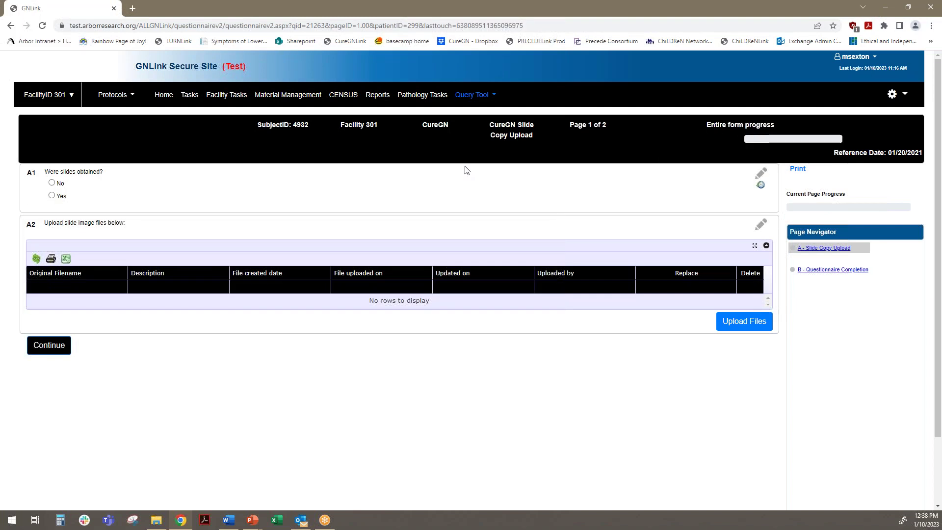
click(52, 196)
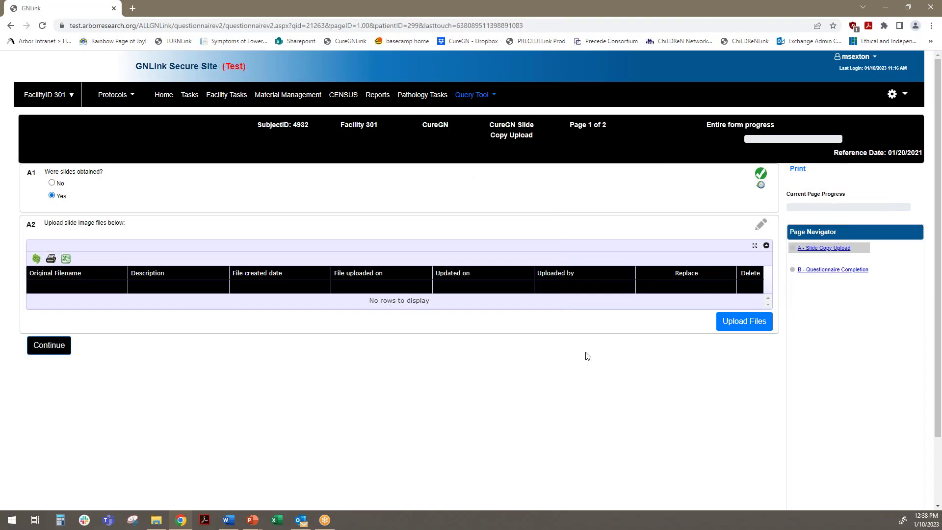
click(735, 326)
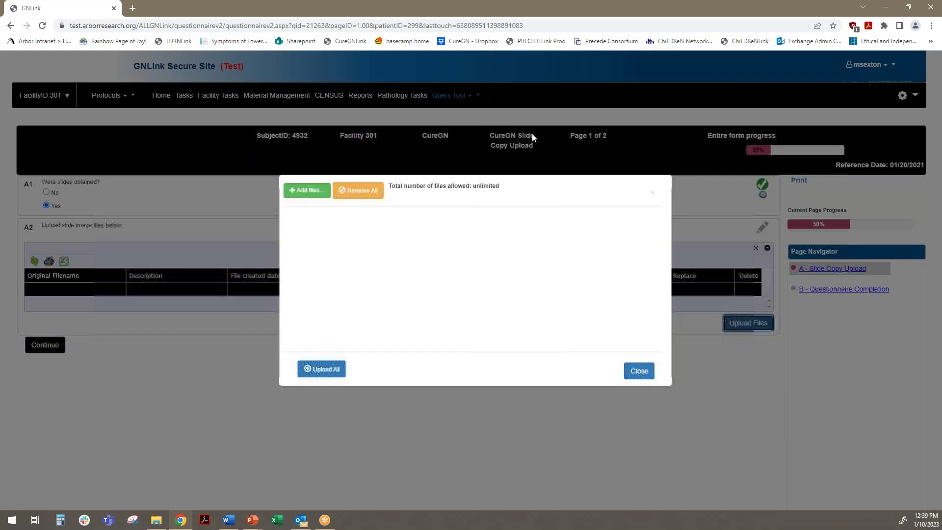
click(311, 190)
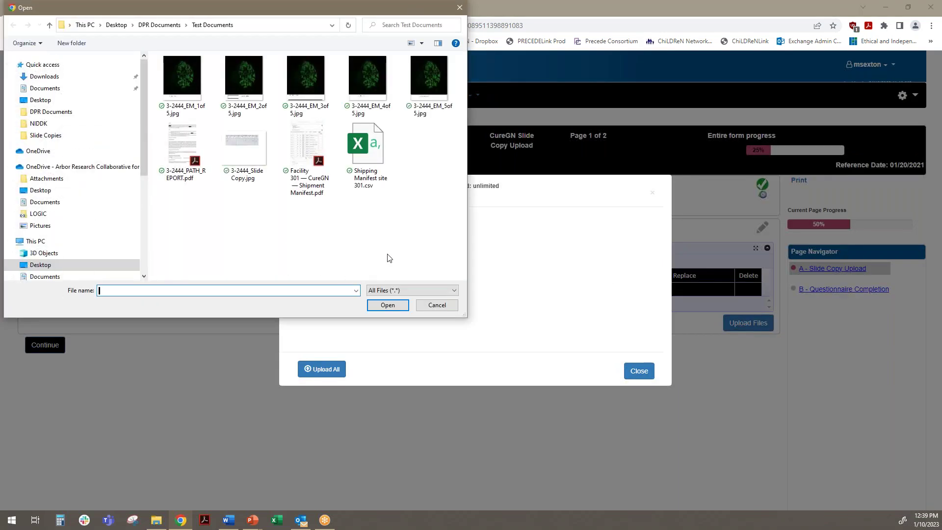
click(248, 147)
double_click(248, 147)
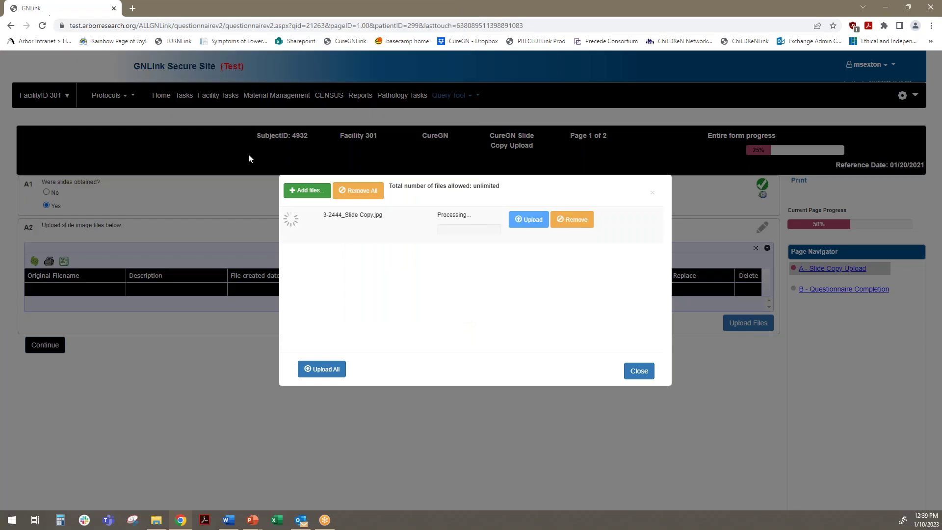
Upload the slide copy image and save the form through to Complete.
click(537, 219)
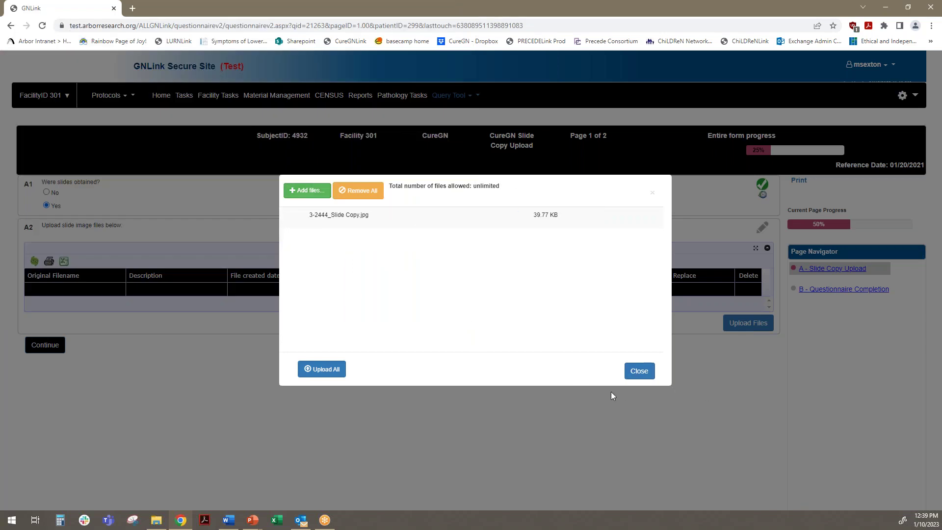
click(638, 371)
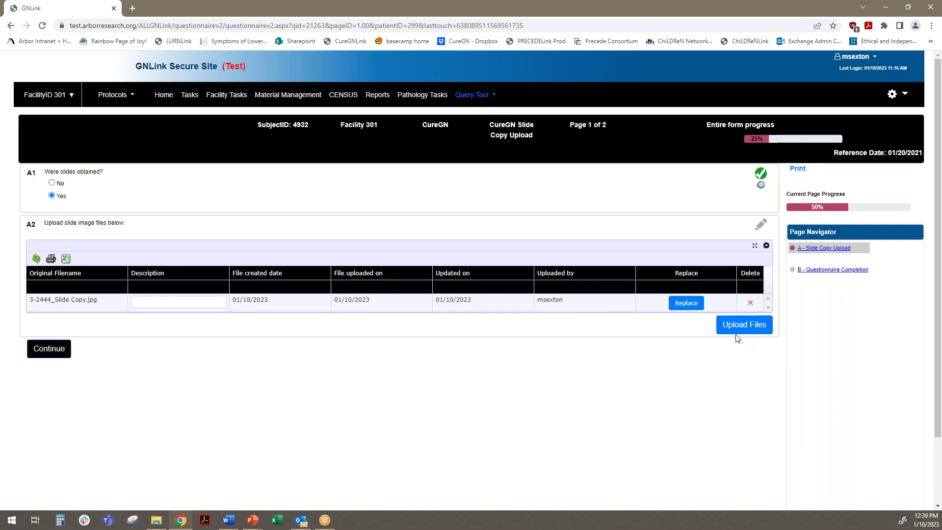
click(40, 349)
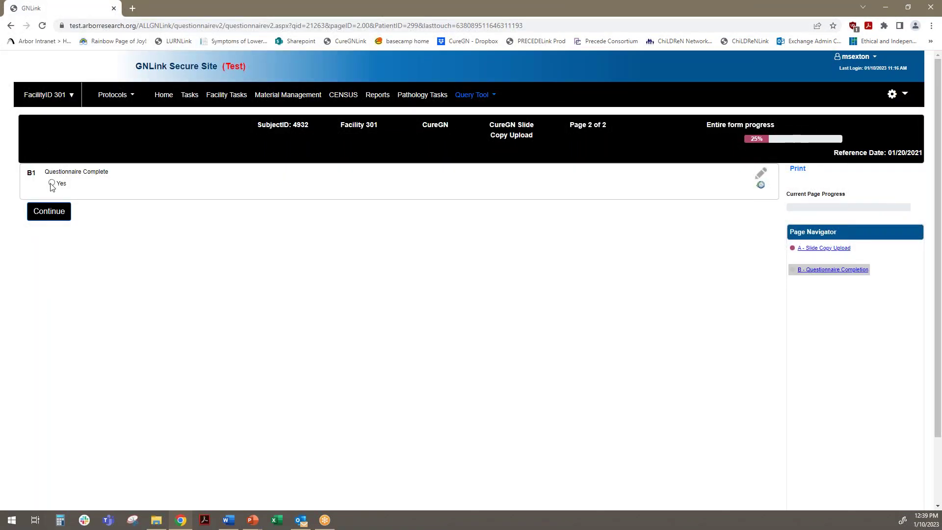
click(49, 211)
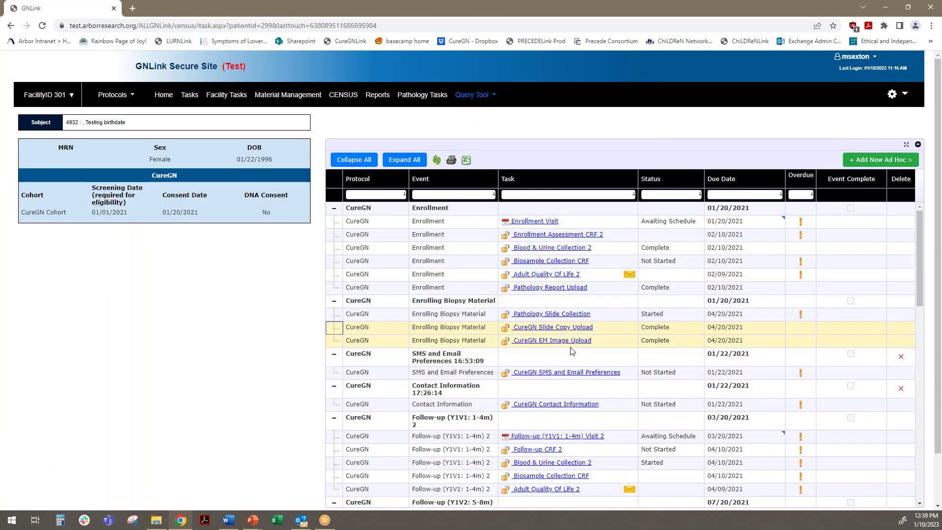
click(588, 314)
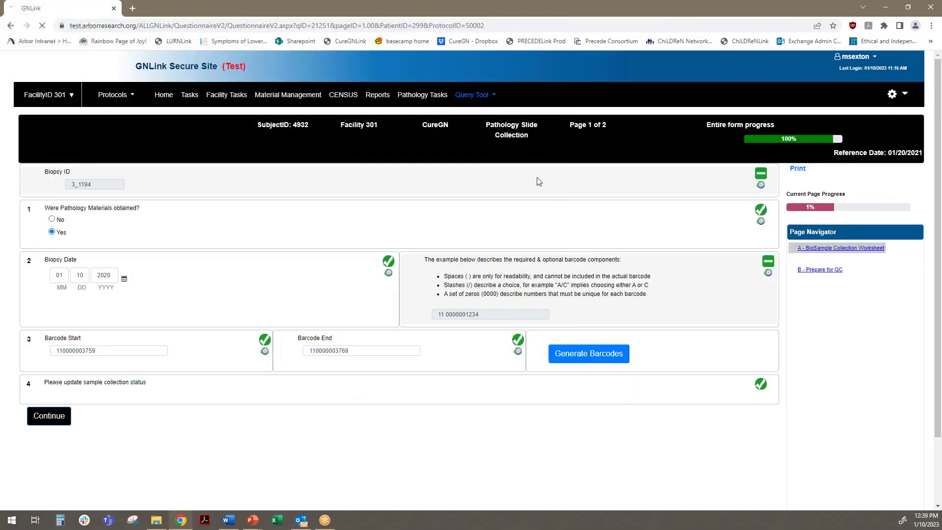
scroll(269, 316, up, 4)
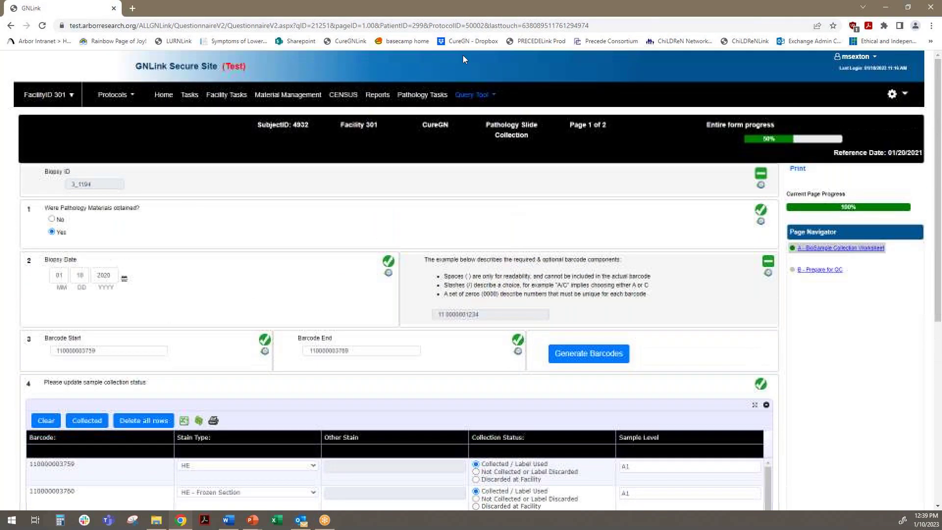
scroll(247, 304, down, 1)
scroll(247, 304, down, 5)
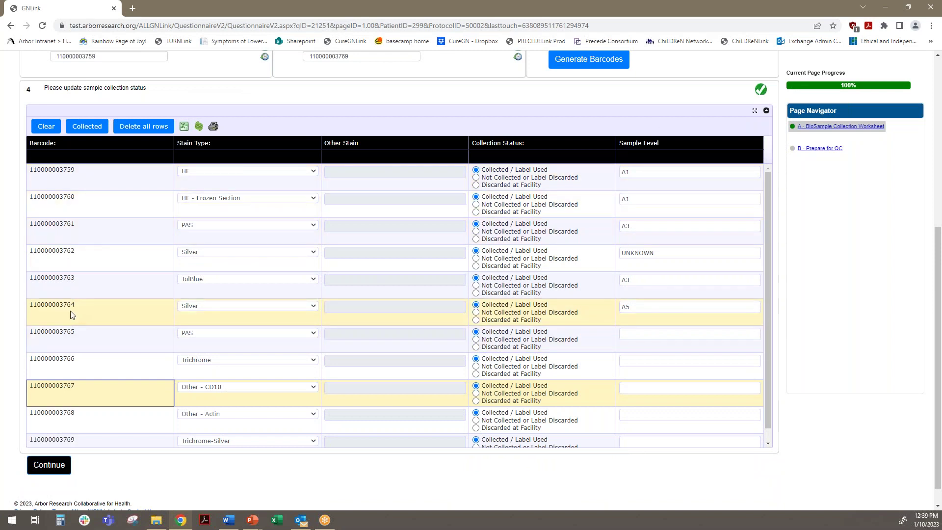
click(476, 313)
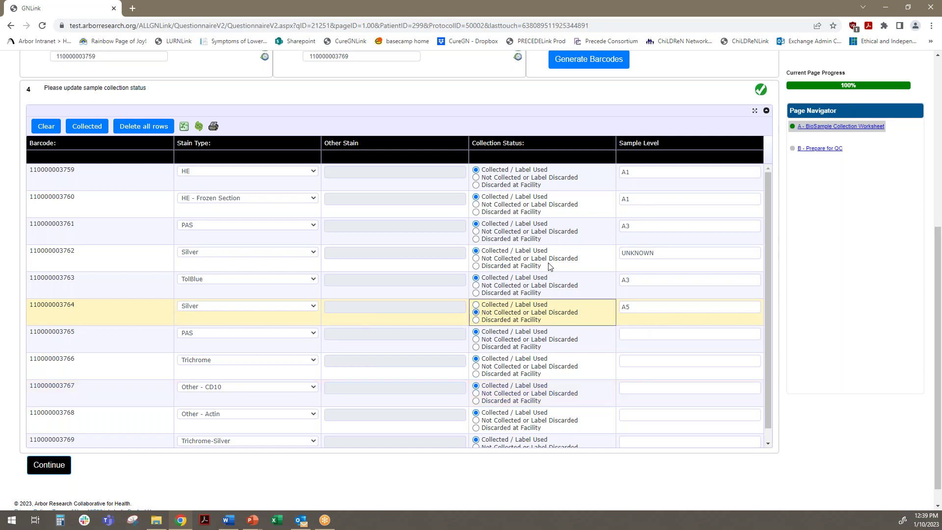
click(49, 473)
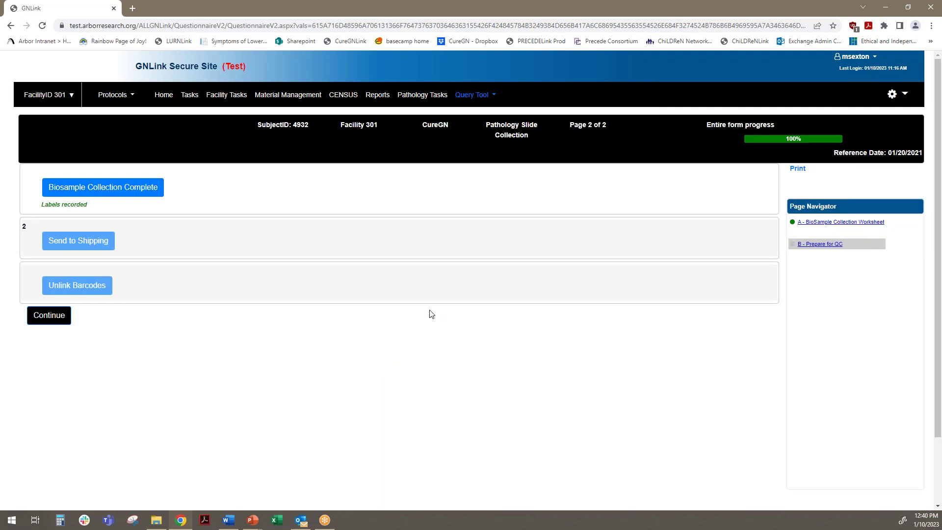
click(116, 187)
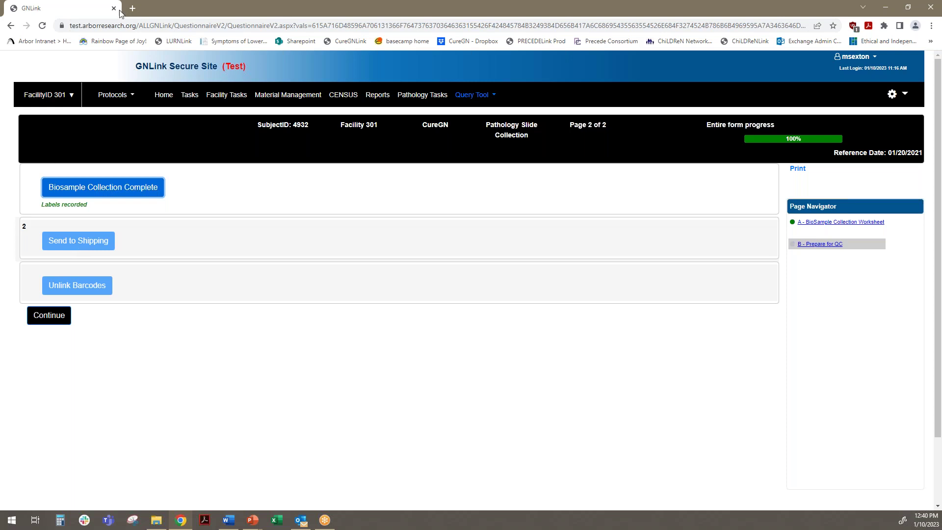
Sort the subject census by Subject ID descending and open subject 5120's Pathology Slide Collection form.
click(342, 96)
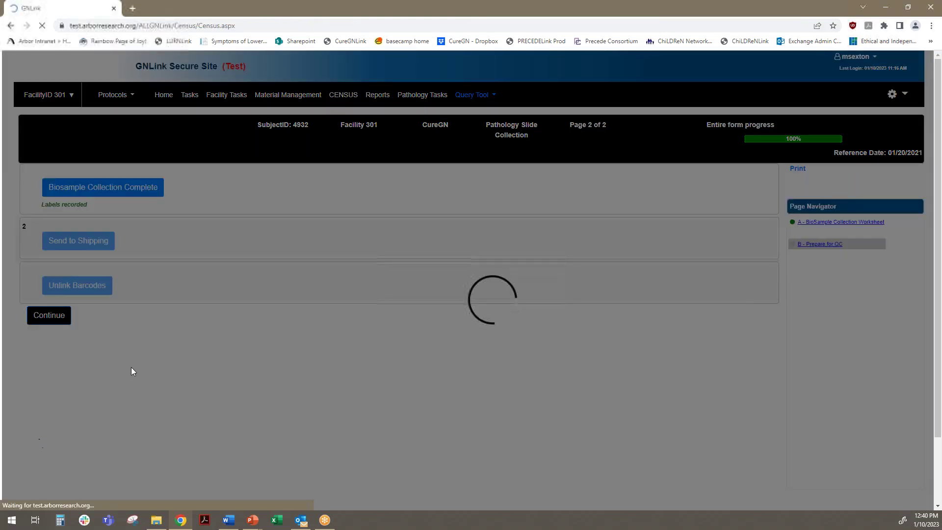
scroll(282, 294, up, 10)
scroll(202, 198, down, 2)
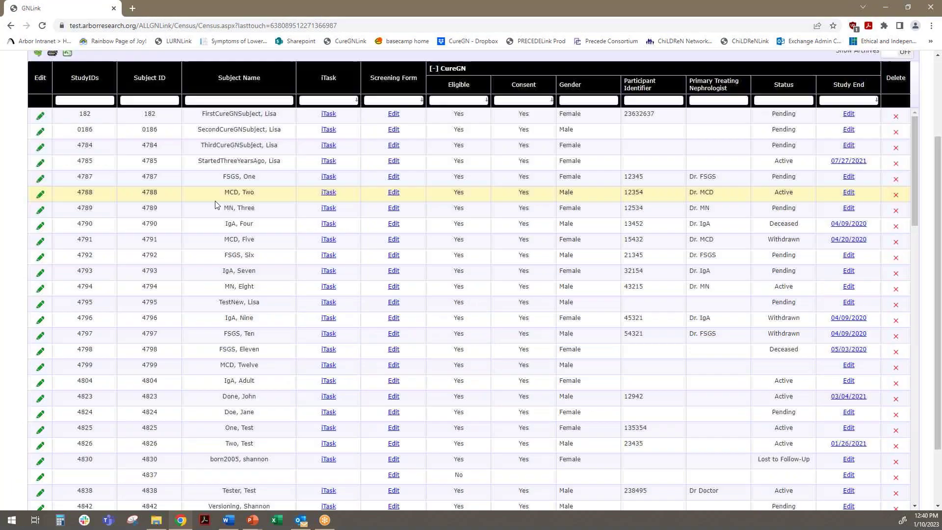
click(239, 78)
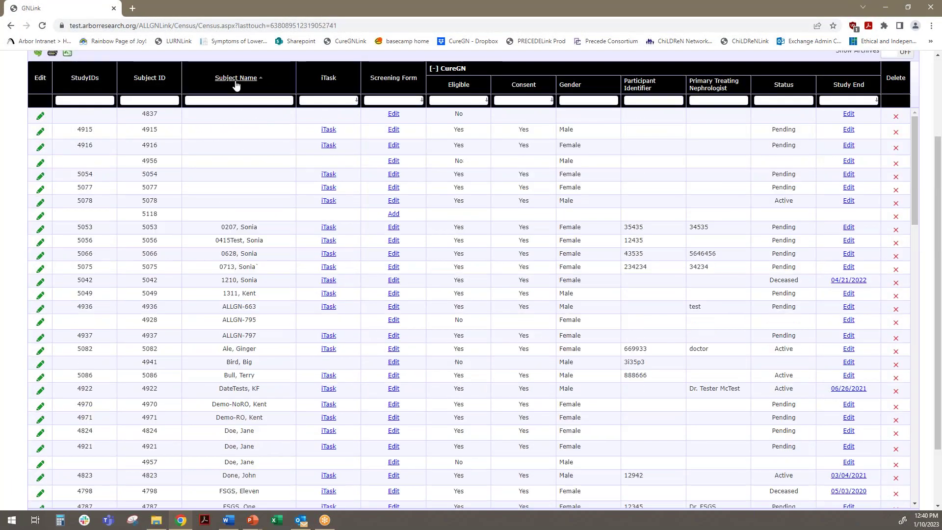
click(150, 78)
click(150, 78)
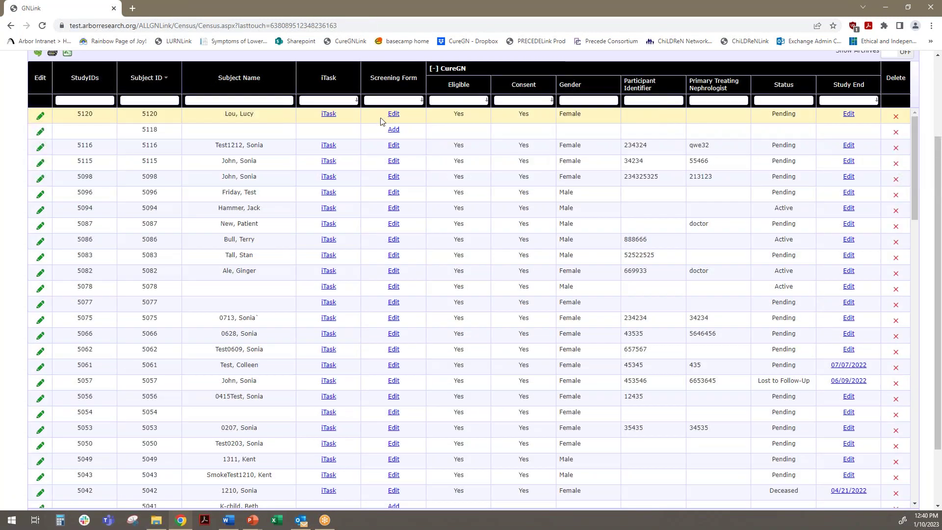
click(329, 114)
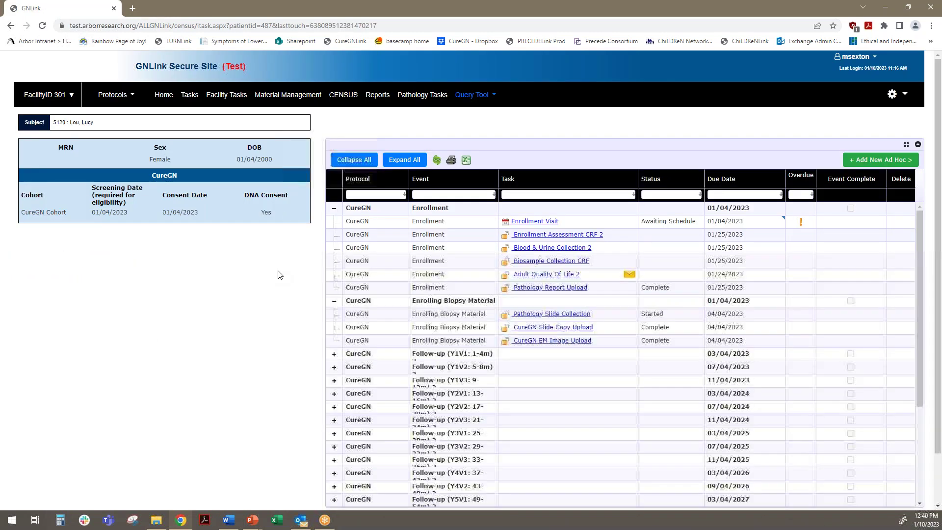
click(552, 316)
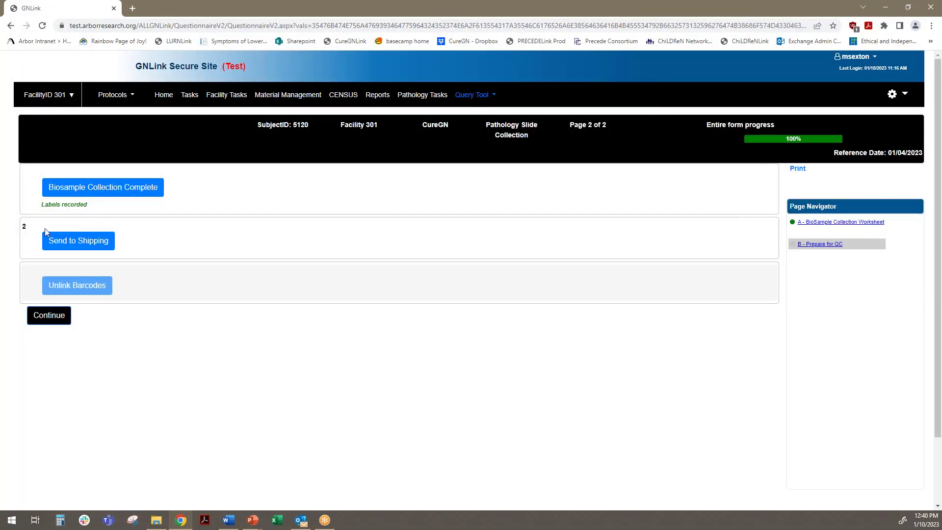
Send subject 5120's slide samples to shipping, then go back to the census list.
click(73, 245)
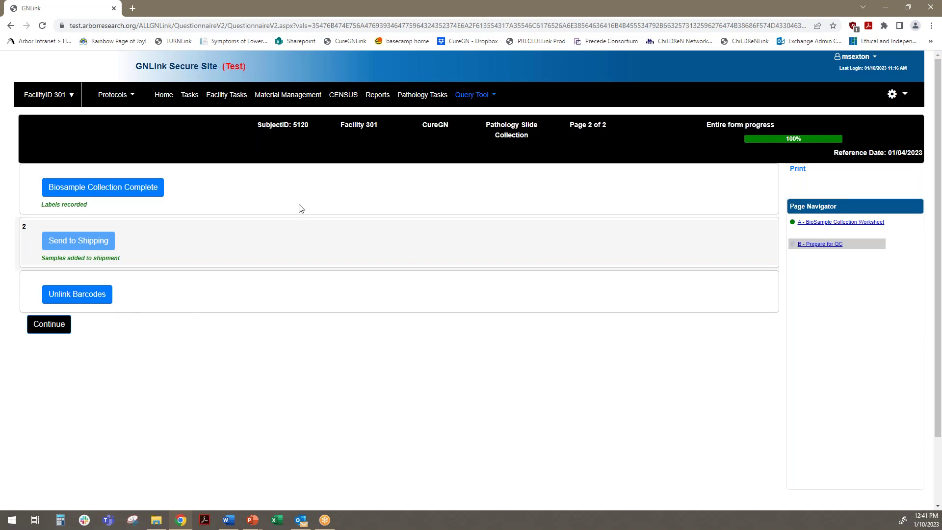
click(343, 94)
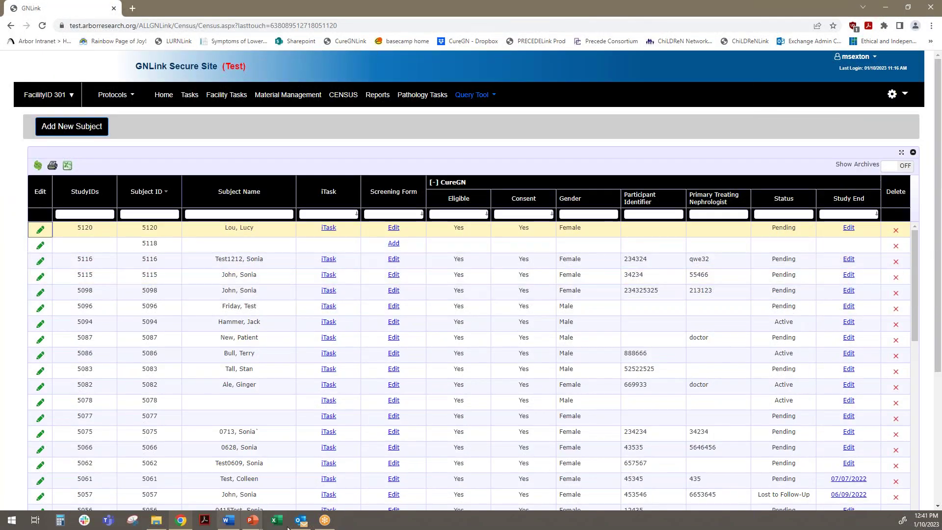
click(252, 520)
Advance the slide show past Preparing Glass Slides to the six-step Preparing Slides For Shipping slide.
click(294, 499)
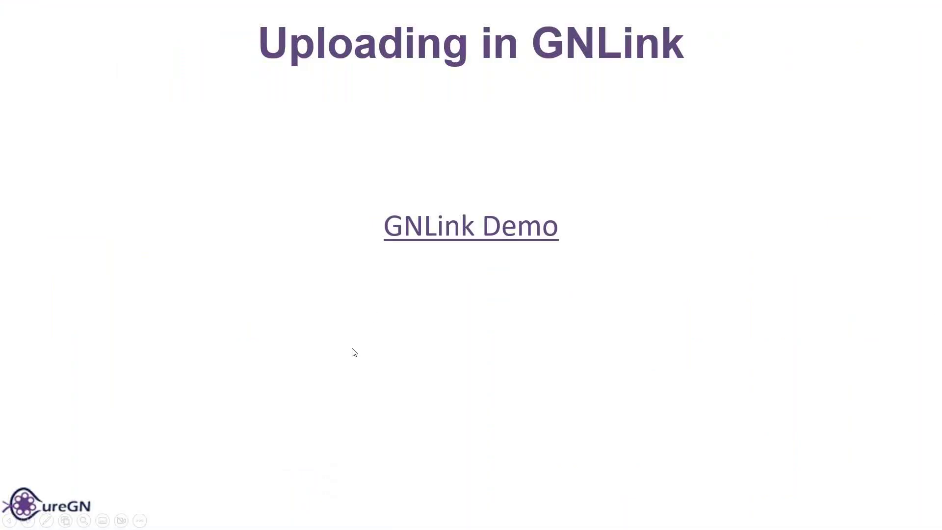
click(355, 352)
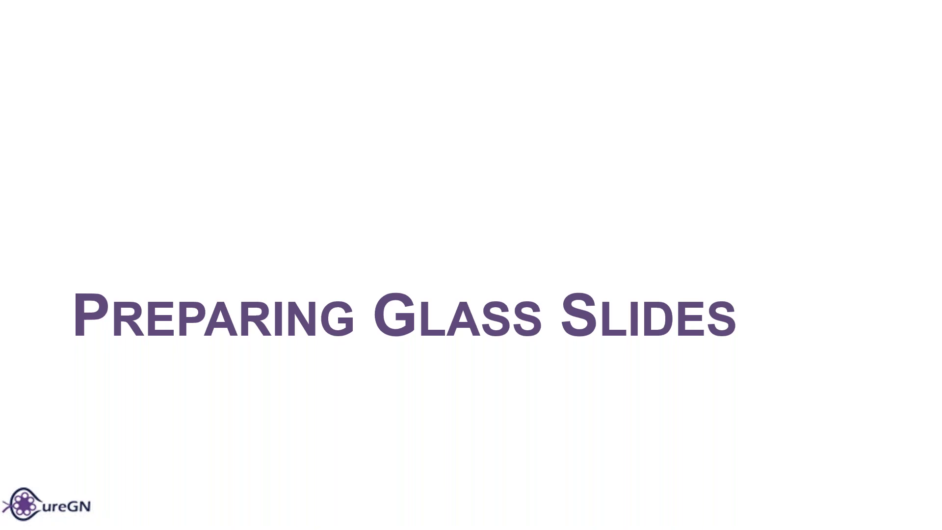
click(520, 388)
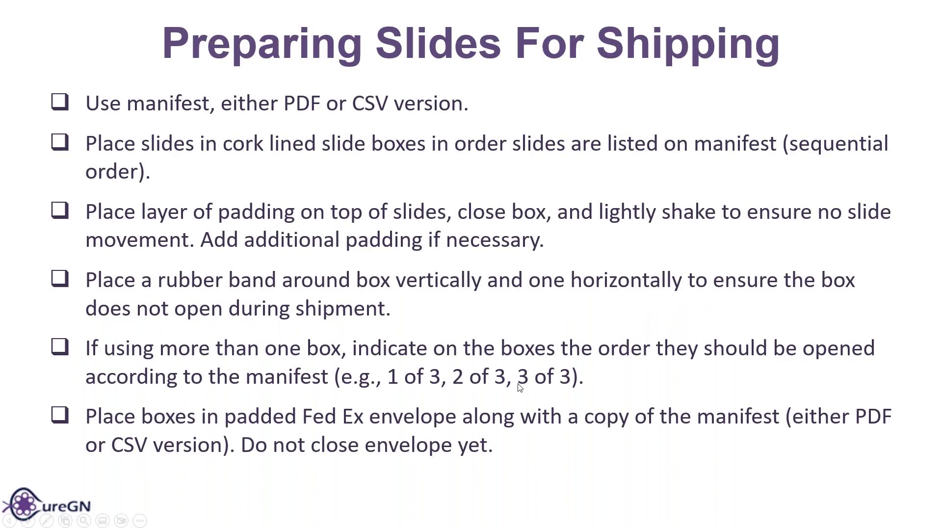
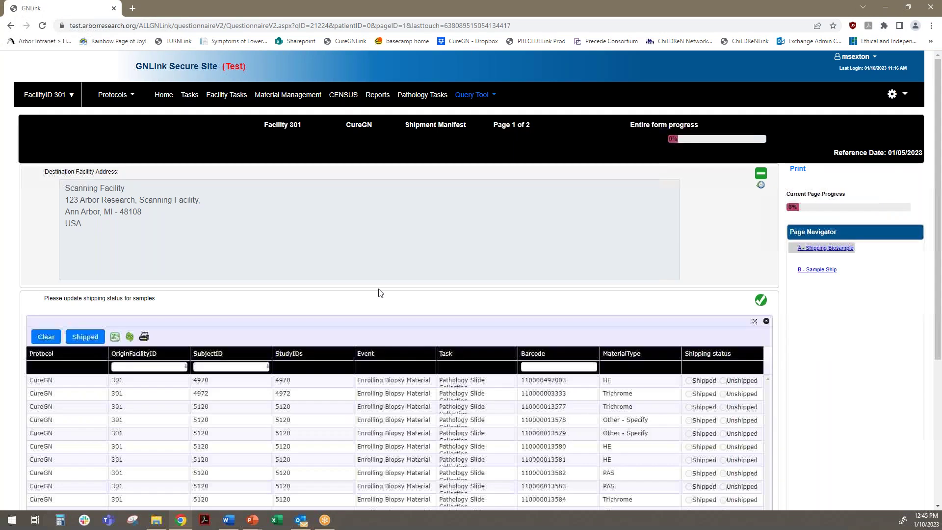
Mark all listed samples on the manifest as shipped.
scroll(687, 433, down, 1)
scroll(687, 434, down, 4)
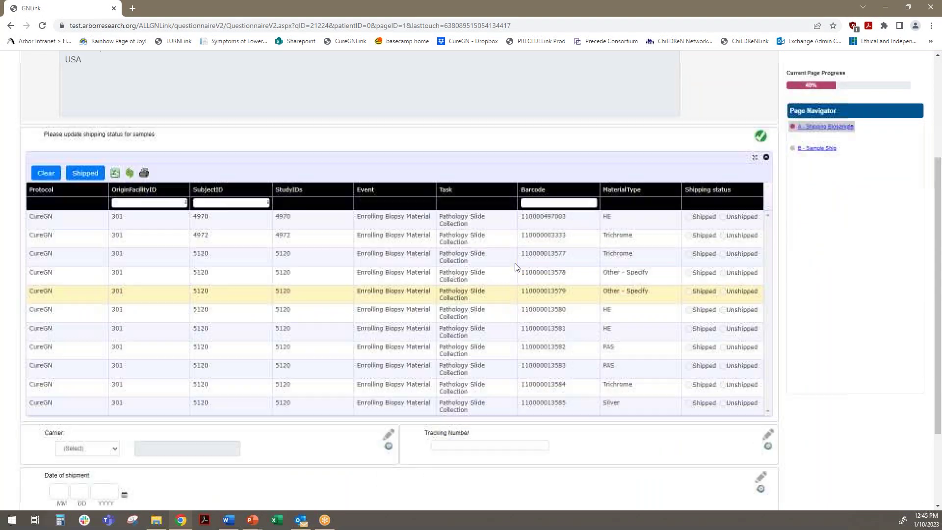
scroll(91, 230, up, 2)
click(89, 239)
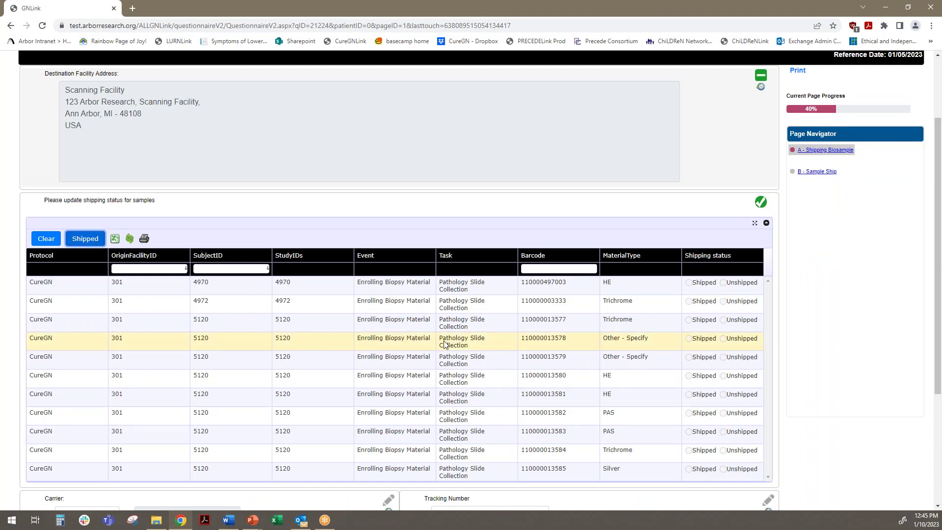
scroll(467, 351, up, 2)
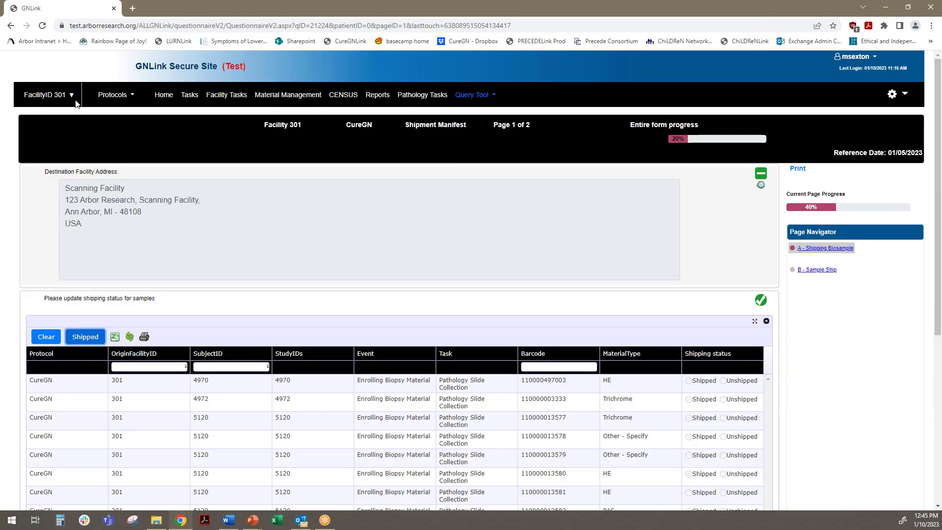
Complete the Scanning Facility manifest's Sample Ship page and reopen it from Facility Tasks.
click(348, 96)
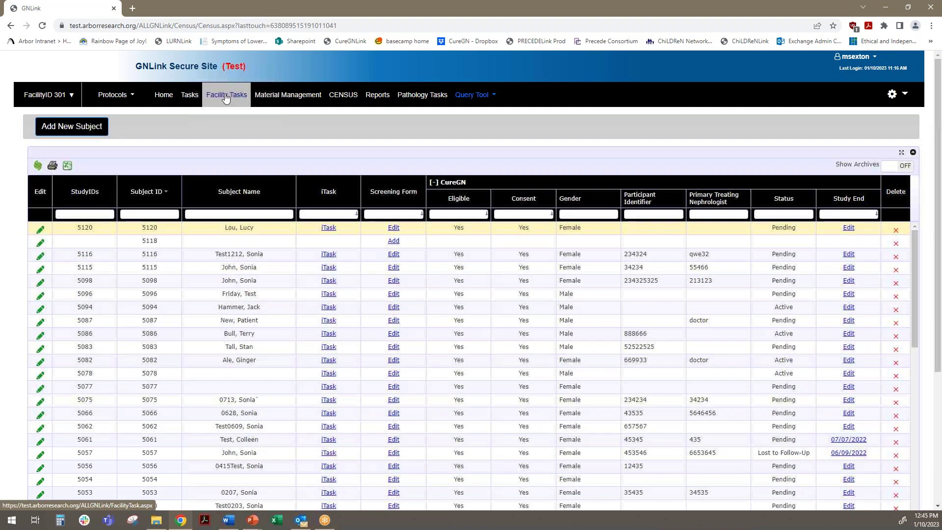
click(226, 94)
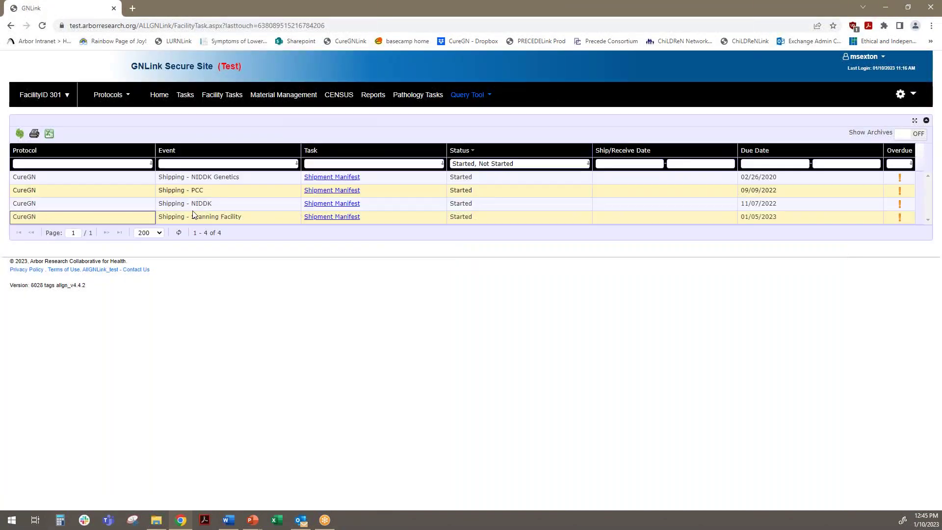
click(325, 217)
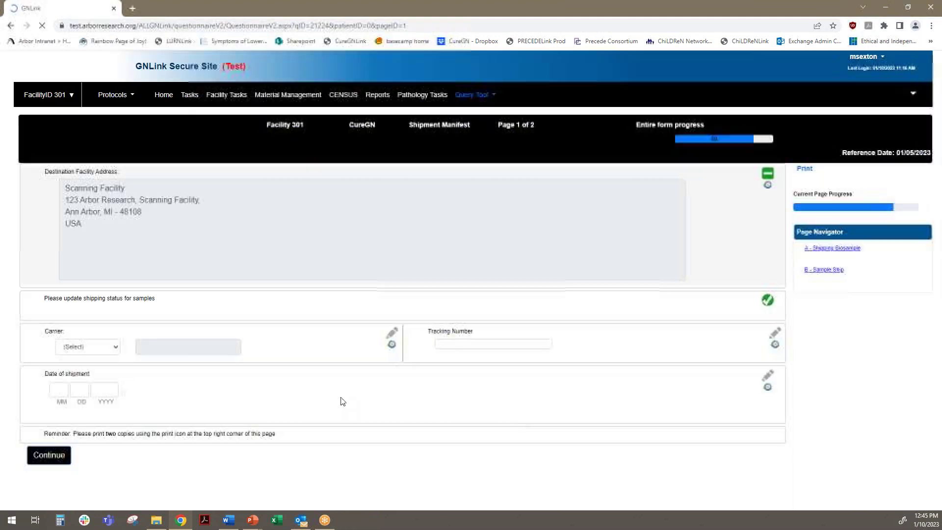
scroll(637, 392, down, 4)
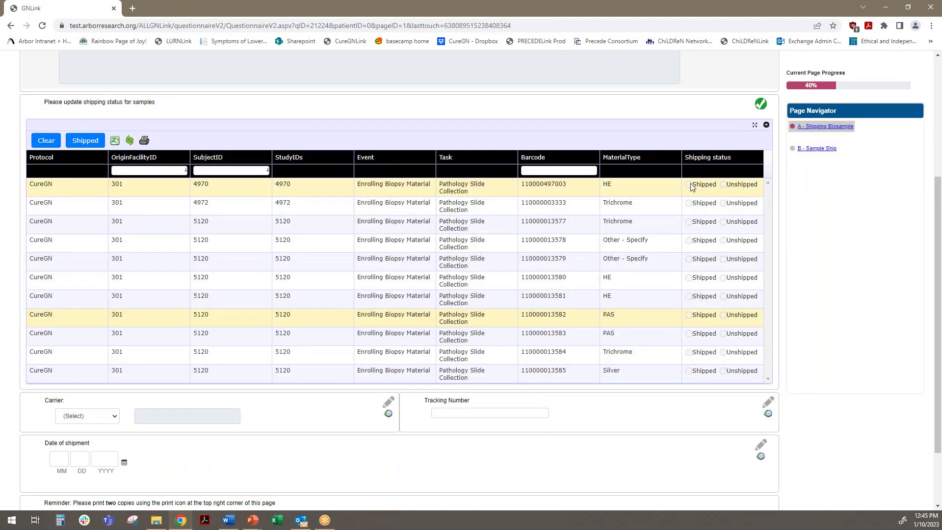
click(818, 149)
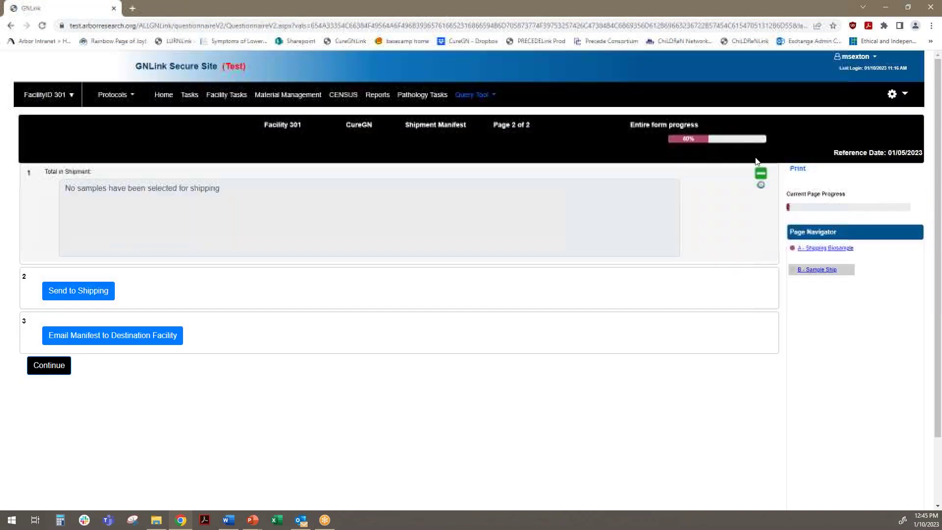
click(39, 372)
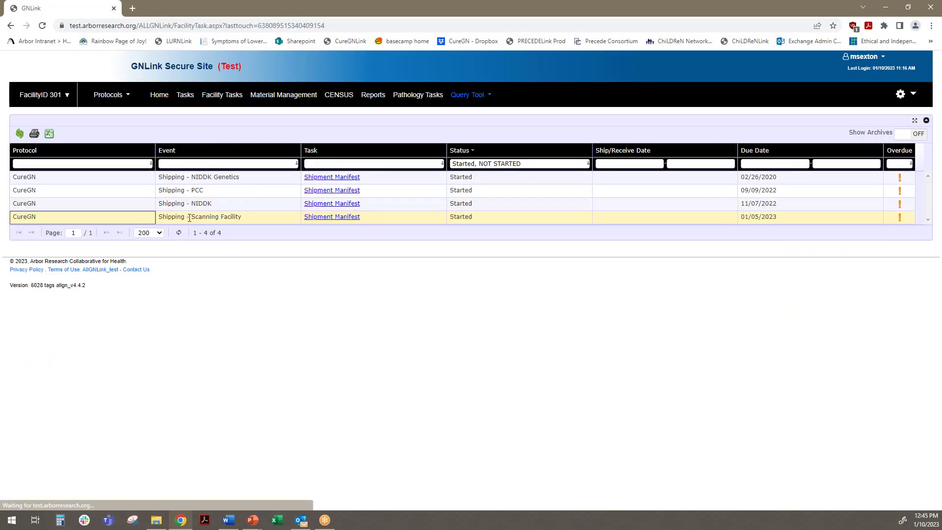
click(342, 218)
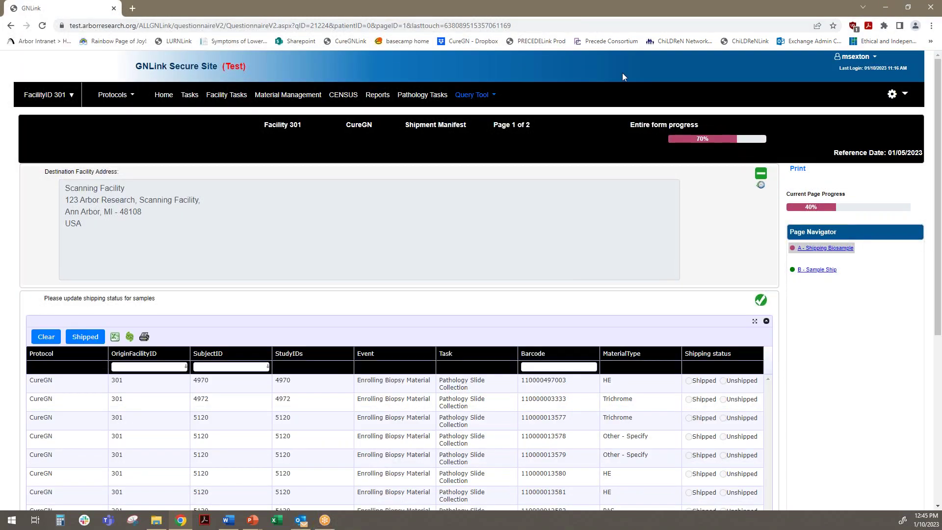
Sign in to CureGNLink in a new tab with the account's username and password, re-entering the rejected password.
click(132, 8)
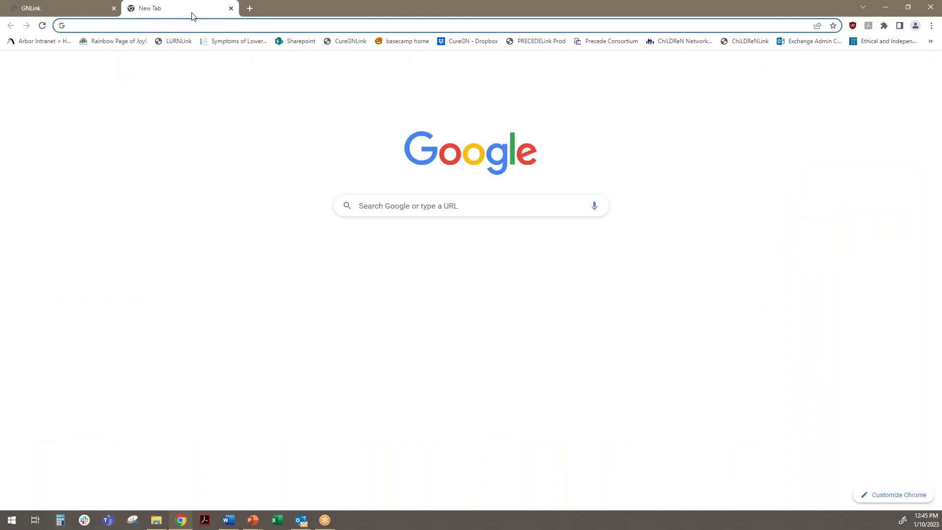
click(356, 42)
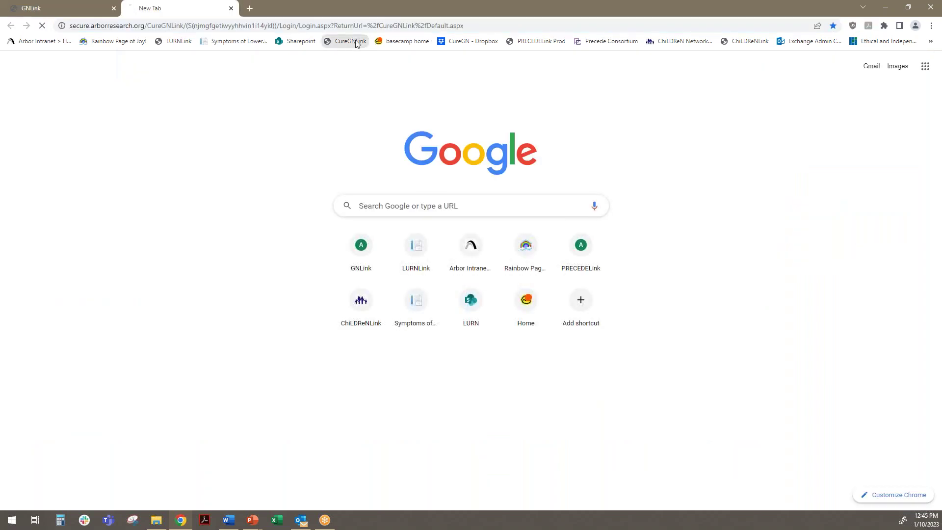
click(203, 124)
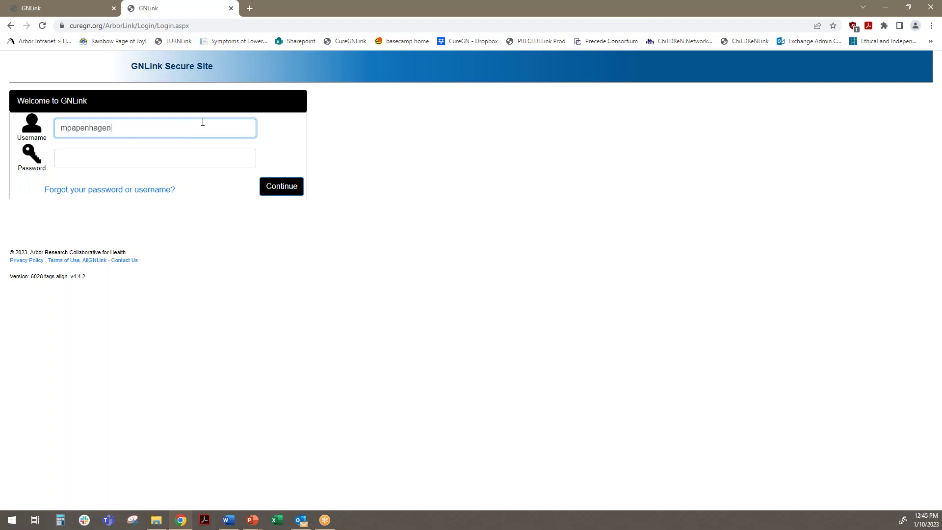
key(Tab)
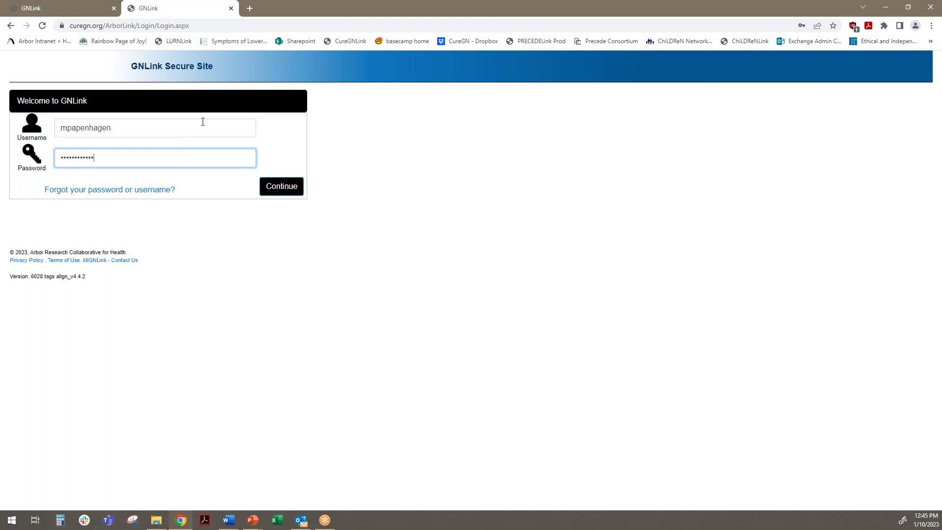
key(Return)
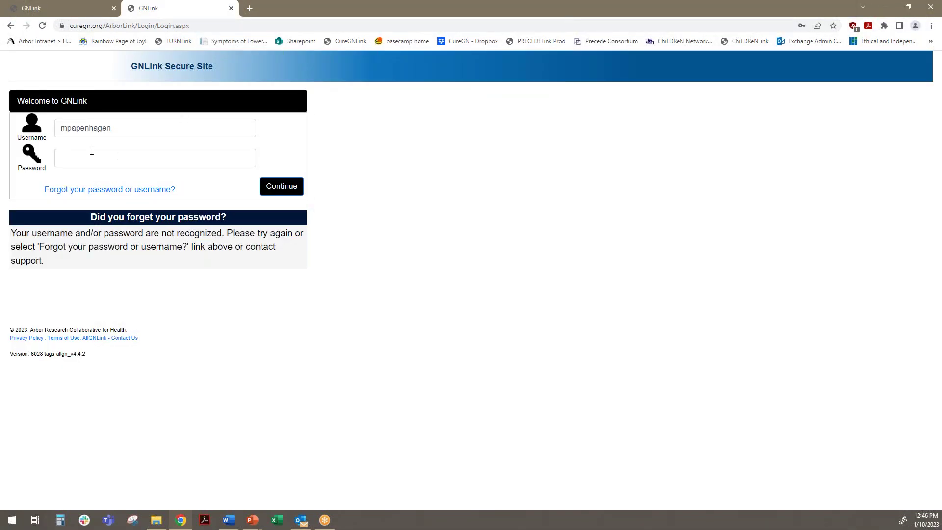
click(85, 154)
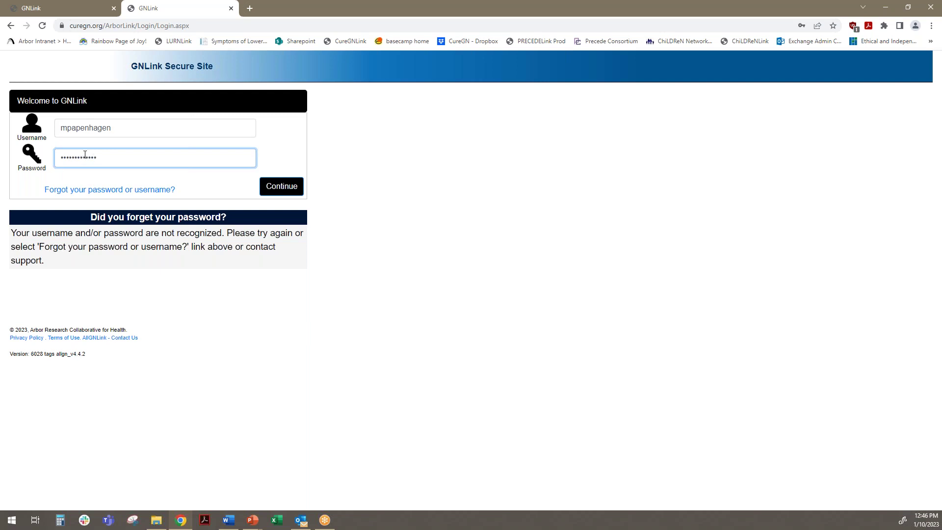
Finish signing in and select facility 302 -- CureGN 302 Test Facility.
click(276, 186)
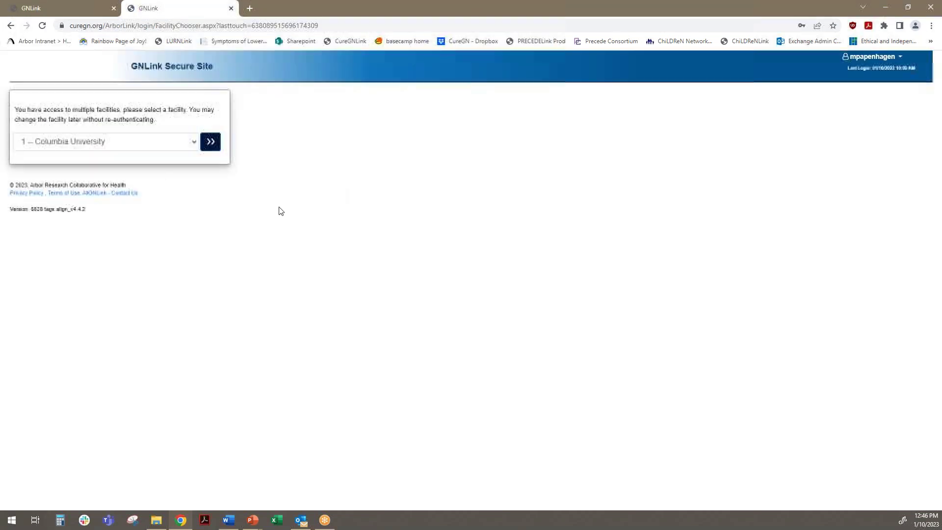
click(173, 142)
scroll(124, 300, down, 10)
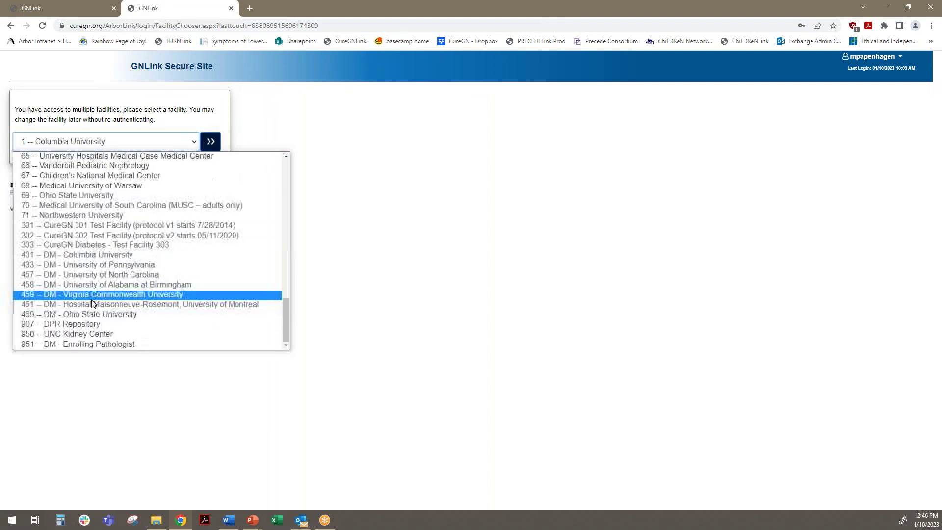
click(71, 226)
click(150, 146)
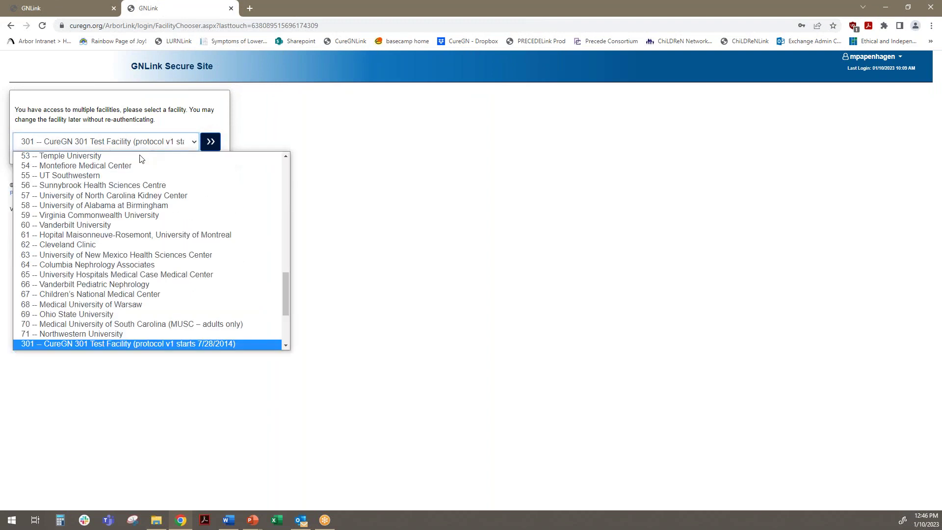
scroll(78, 255, down, 4)
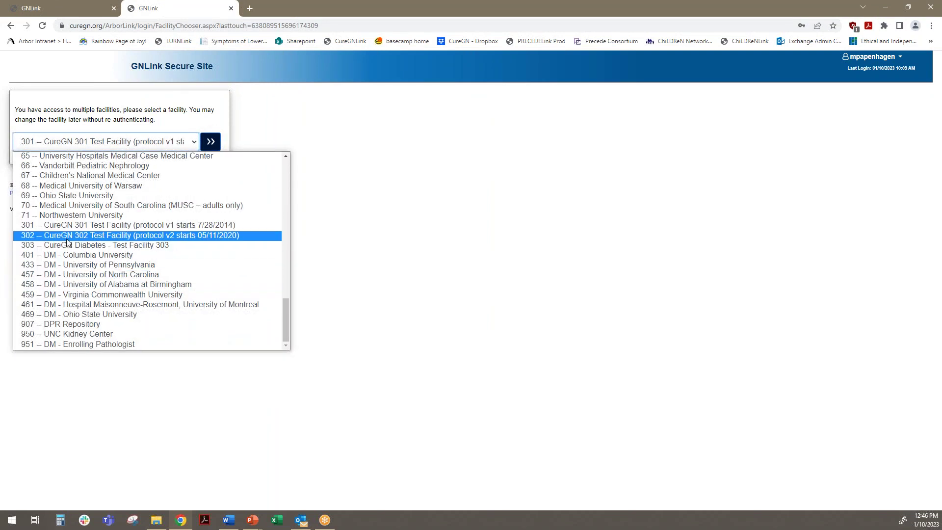
click(70, 239)
click(210, 141)
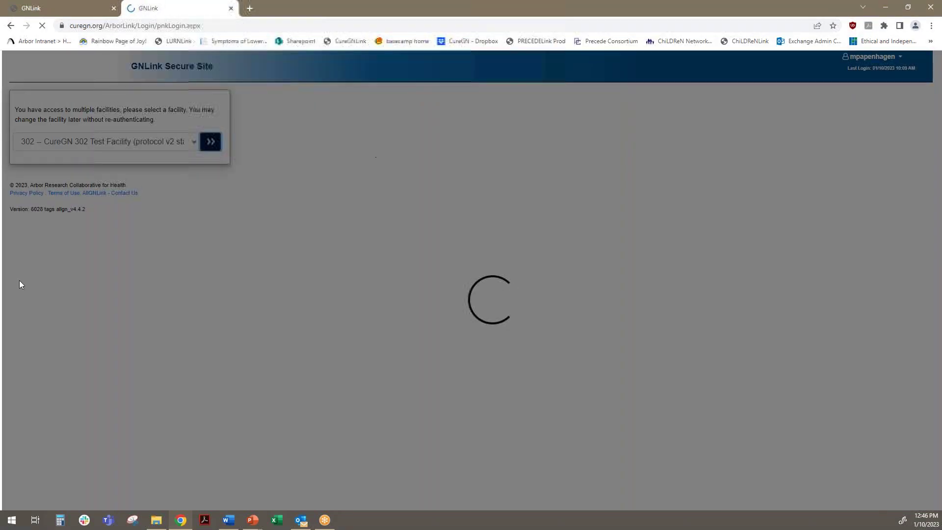
Skip the CENSUS password and open facility 302's Scanning Facility shipment manifest.
click(203, 126)
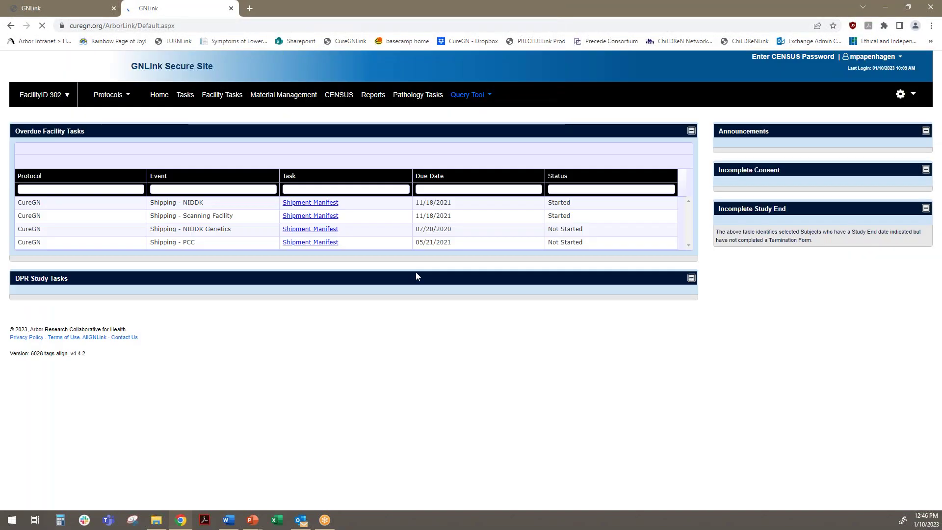
click(222, 94)
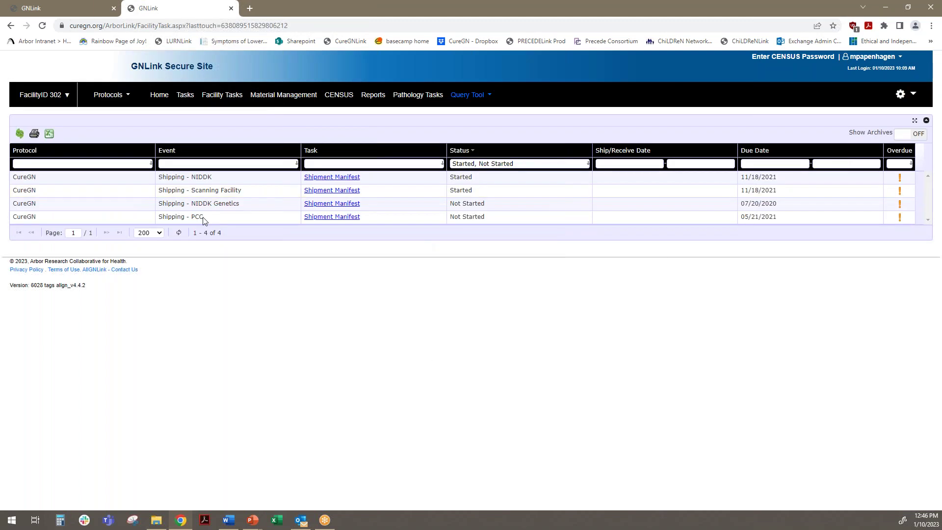
click(331, 192)
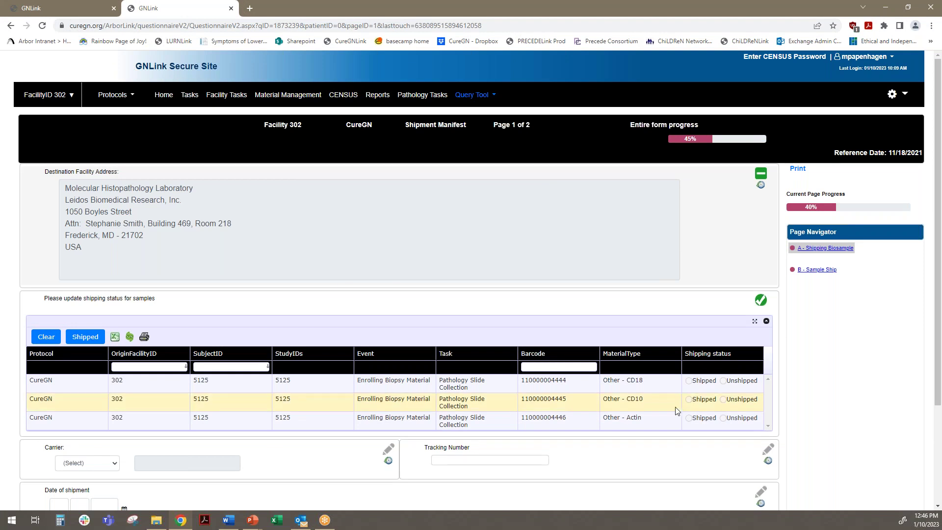
Look over the Facility 302 manifest, then return to the test-site tab's Facility 301 manifest.
scroll(687, 368, down, 1)
scroll(687, 368, down, 1)
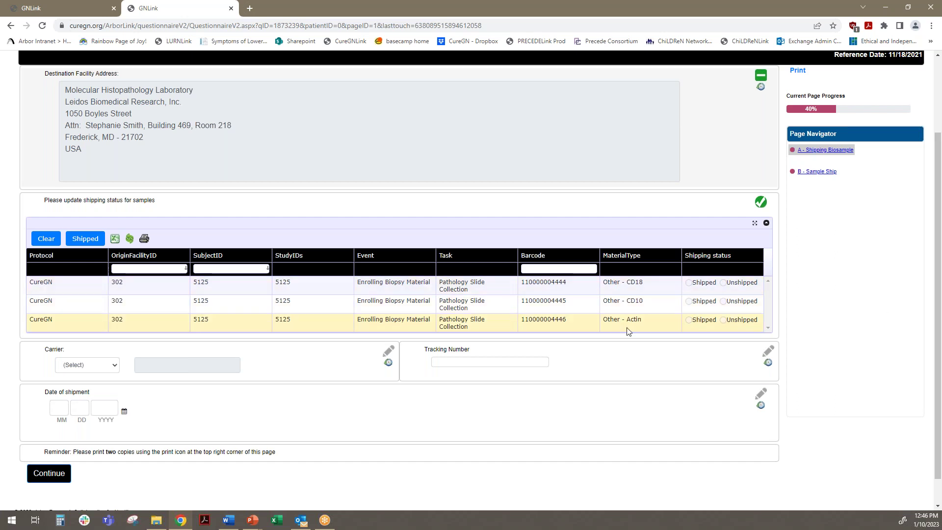
click(61, 8)
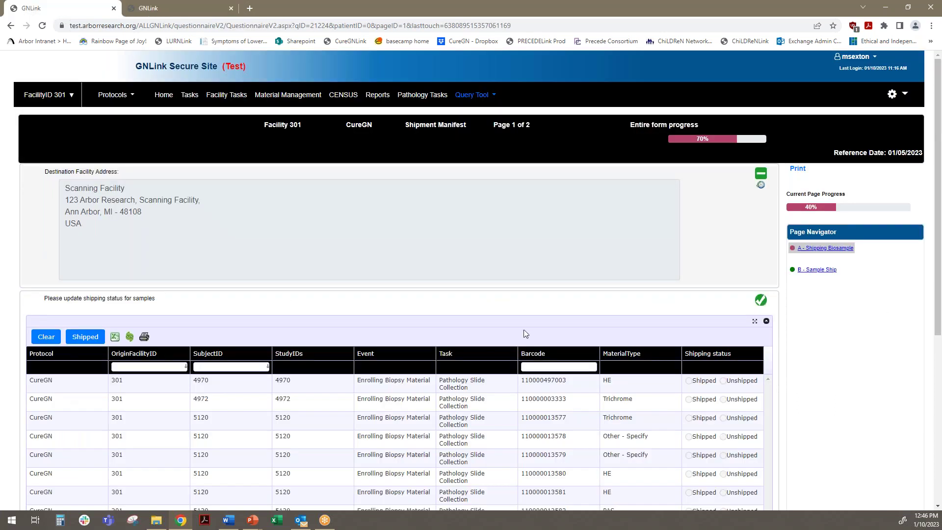
Set the carrier to Other with details 'test'.
scroll(714, 229, down, 3)
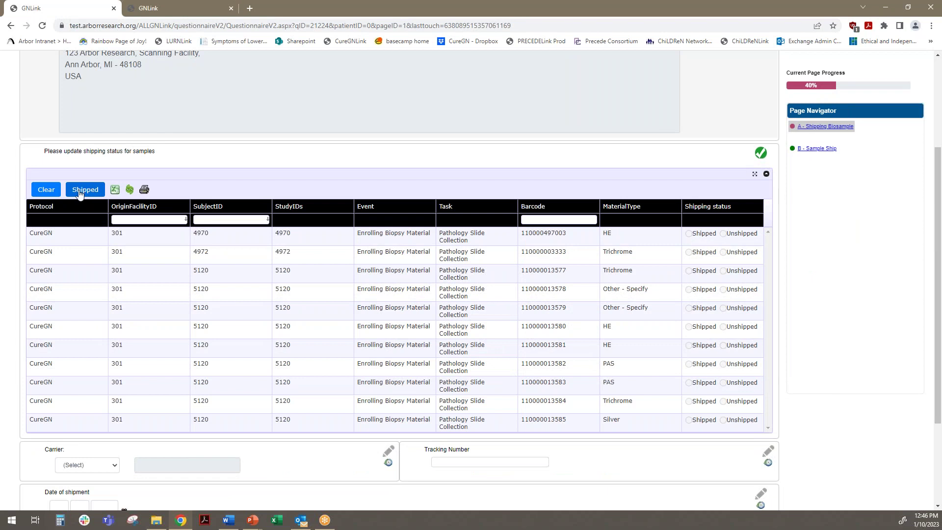
scroll(300, 337, down, 3)
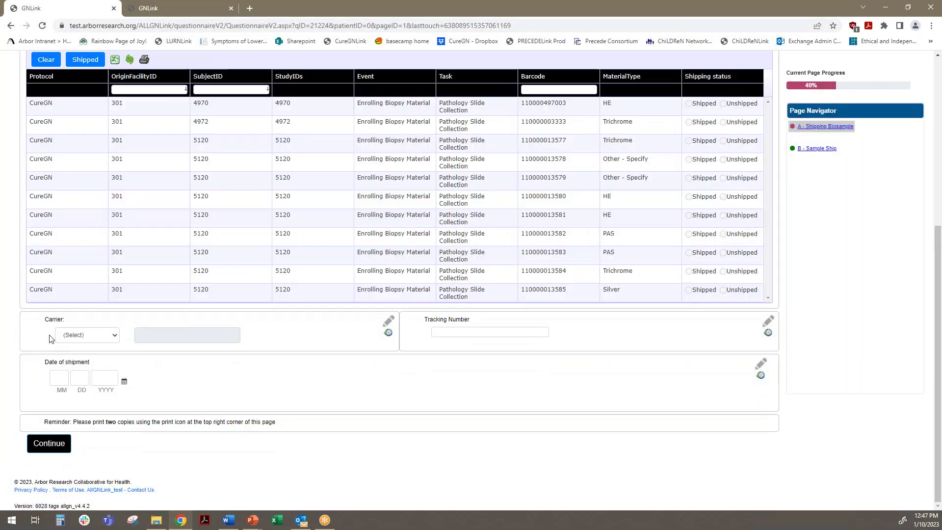
click(116, 337)
click(116, 378)
click(205, 331)
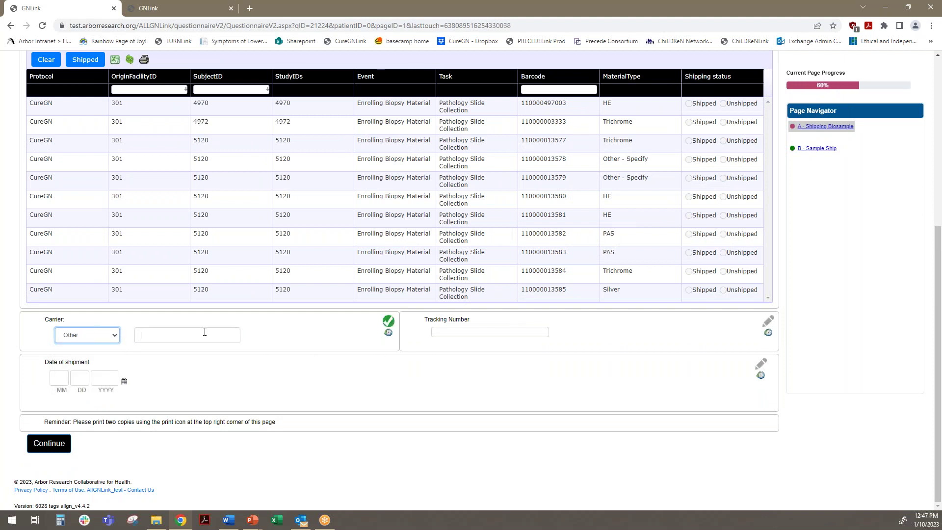
text(test)
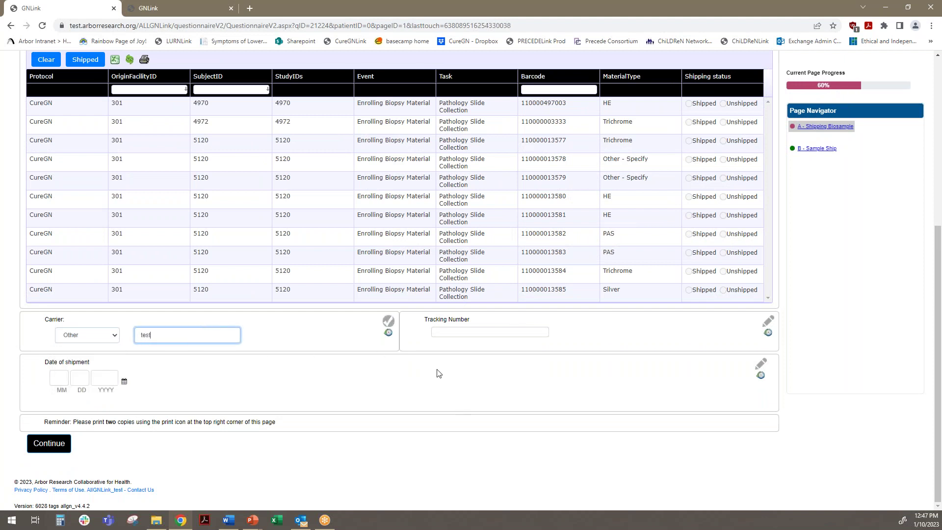
Enter tracking number 12345 and shipment date 01/10/2023, then continue to page 2.
click(458, 332)
text(12345)
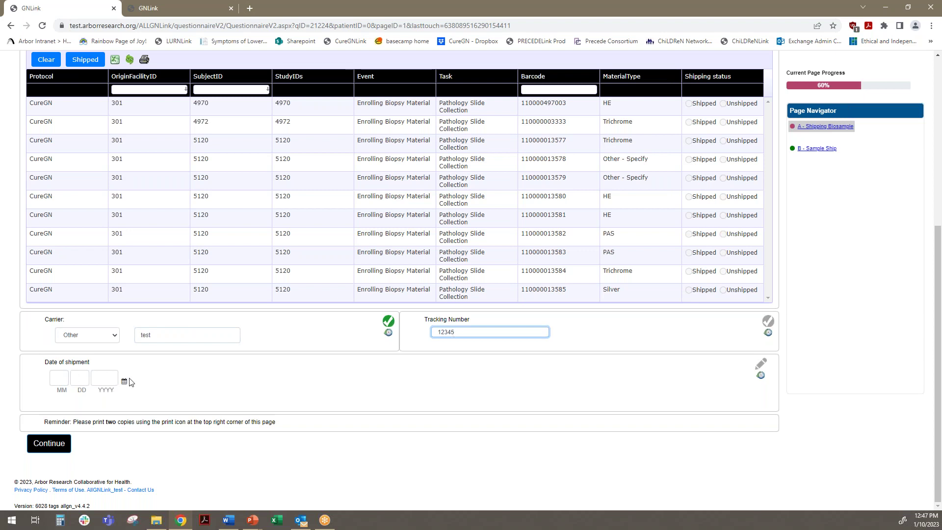
click(124, 381)
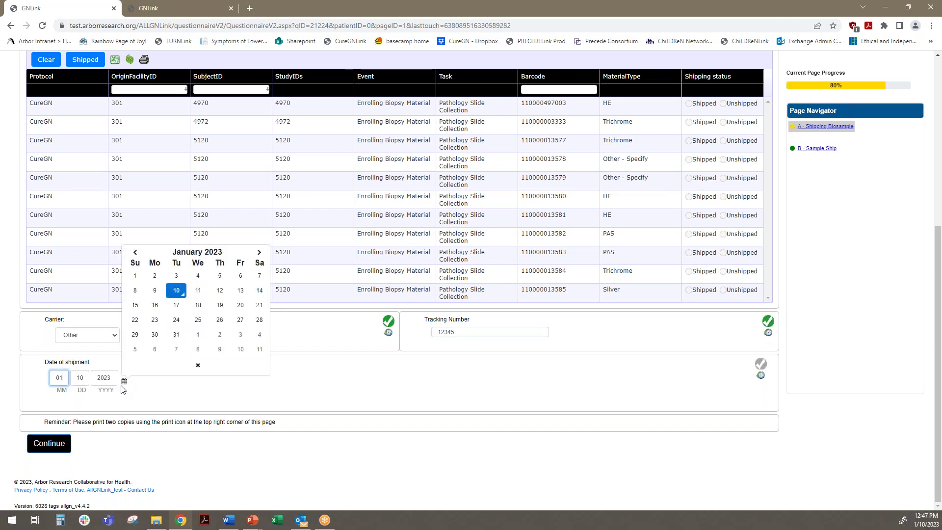
click(124, 383)
click(54, 451)
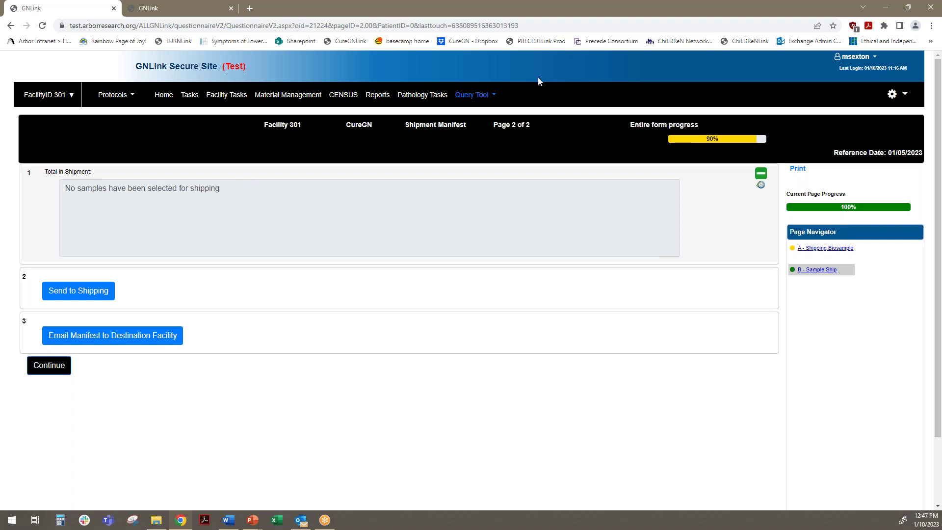
Send the samples to shipping and draft the manifest email to the destination facility.
click(74, 295)
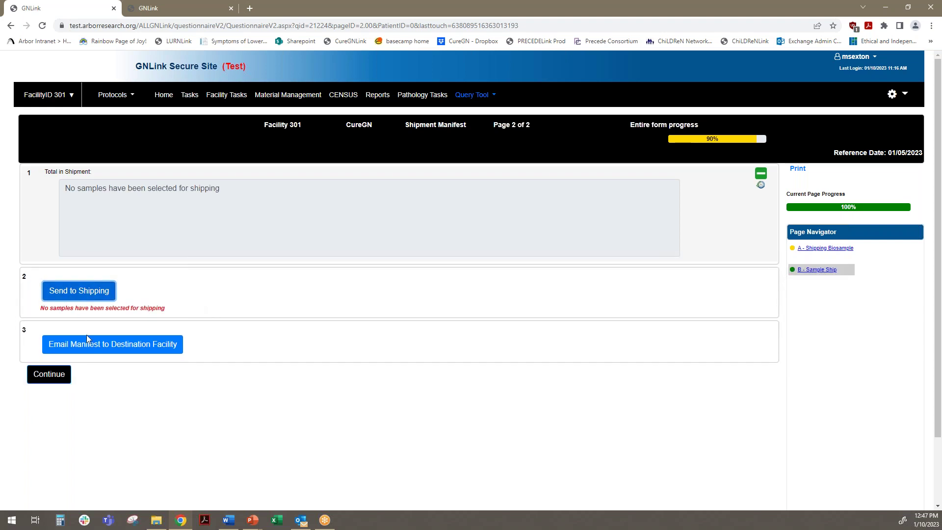
click(102, 351)
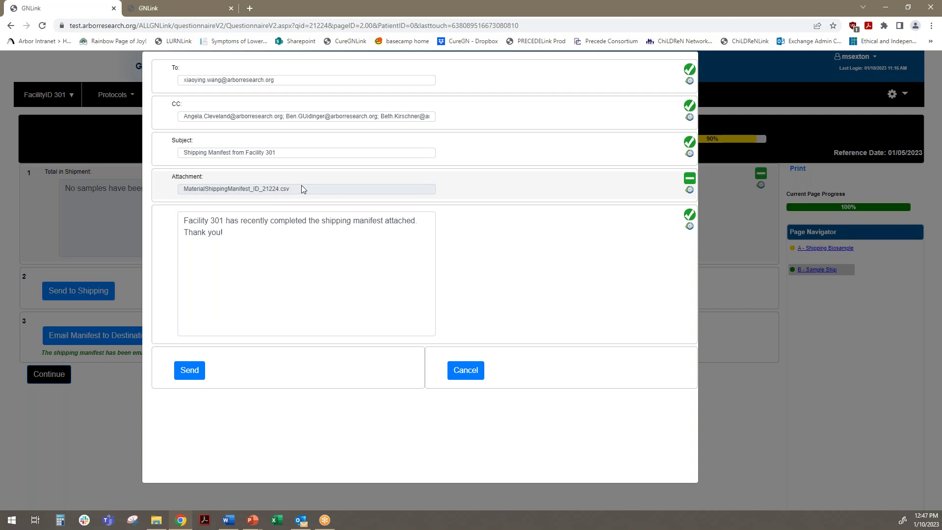
Replace the To address with the new recipient's email address.
click(290, 80)
key(BackSpace)
key(BackSpace)
key(BackSpace)
key(BackSpace)
key(BackSpace)
key(BackSpace)
key(BackSpace)
key(BackSpace)
key(BackSpace)
key(BackSpace)
key(BackSpace)
key(BackSpace)
key(BackSpace)
key(BackSpace)
key(BackSpace)
key(BackSpace)
key(BackSpace)
key(BackSpace)
key(BackSpace)
key(BackSpace)
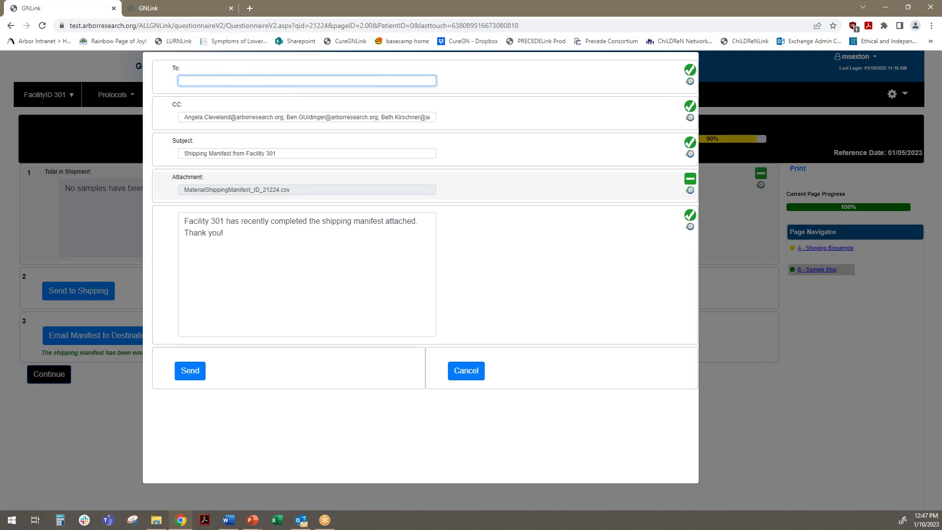
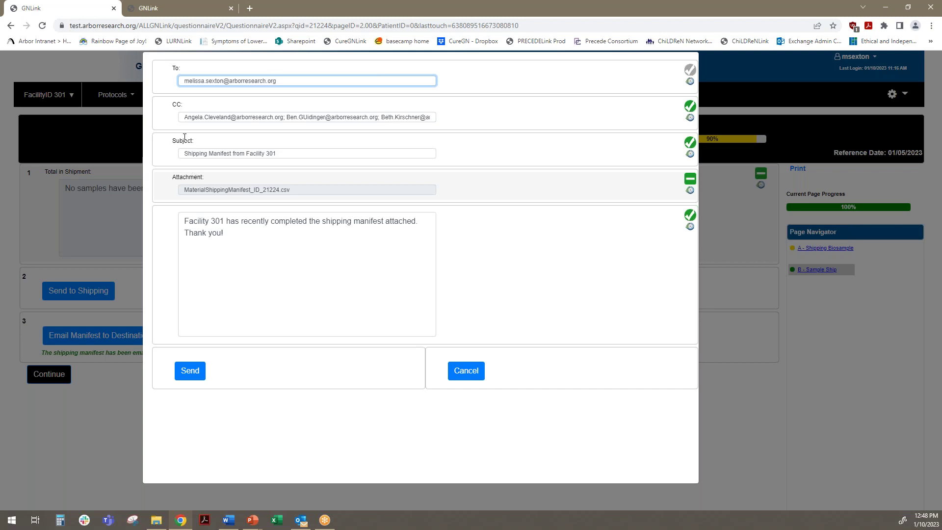
Clear all CC addresses, send the manifest email, and bring up the training slideshow.
click(183, 120)
key(Right)
key(Right)
key(Right)
key(Right)
key(Right)
key(Right)
key(Right)
key(Right)
key(Right)
key(Right)
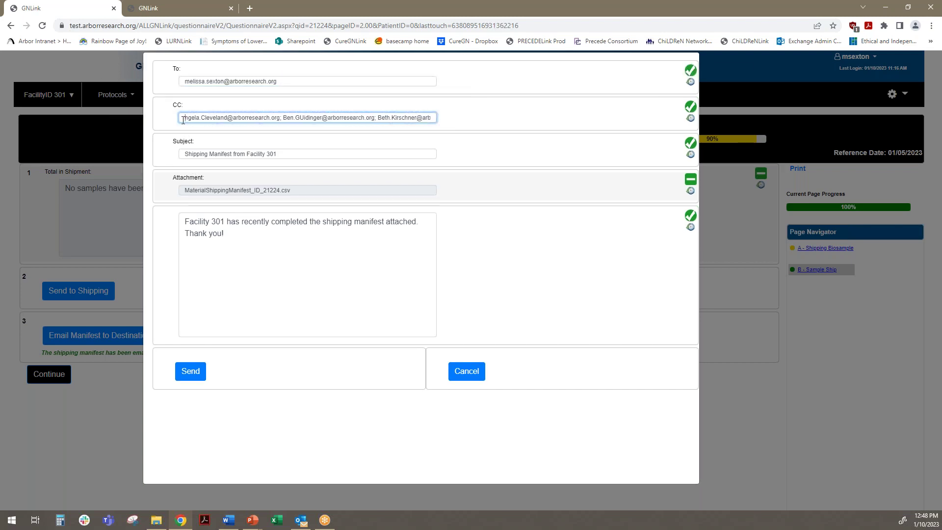
key(Right)
key(Right)
key(Right)
key(Right)
key(Right)
key(Right)
key(Right)
key(Right)
key(Right)
key(Right)
key(Right)
key(Right)
key(Right)
key(Right)
key(Right)
key(Right)
key(Right)
key(Right)
key(Right)
key(Right)
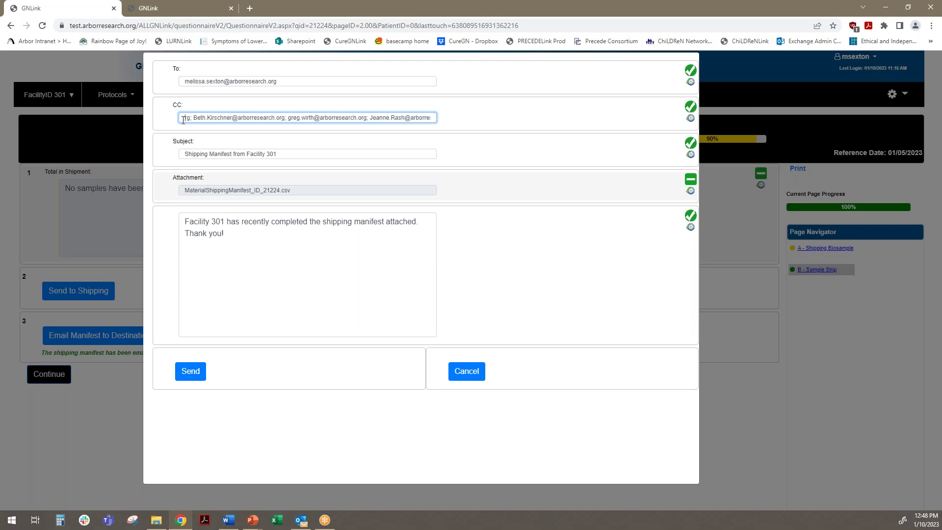
key(Right)
key(Right)
key(Right)
key(Right)
key(Right)
key(Right)
key(Right)
key(Right)
key(Right)
key(Right)
key(Right)
key(Right)
key(Right)
key(Right)
key(Right)
key(Right)
key(Right)
key(Right)
key(Right)
key(Right)
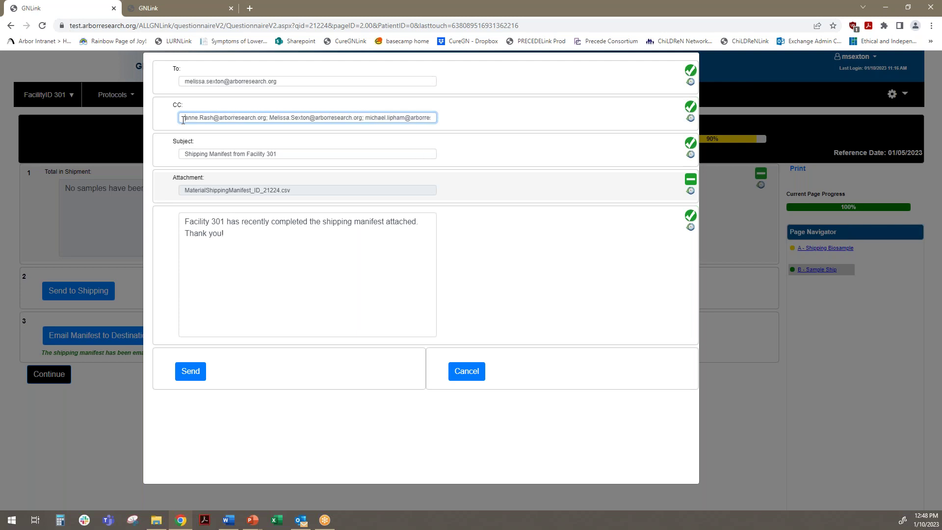
key(Right)
key(Right)
key(Right)
key(Right)
key(Right)
key(Right)
key(Right)
key(Right)
key(Right)
key(Right)
key(Right)
key(Right)
key(Right)
key(Right)
key(Right)
key(Right)
key(Right)
key(Right)
key(Right)
key(Right)
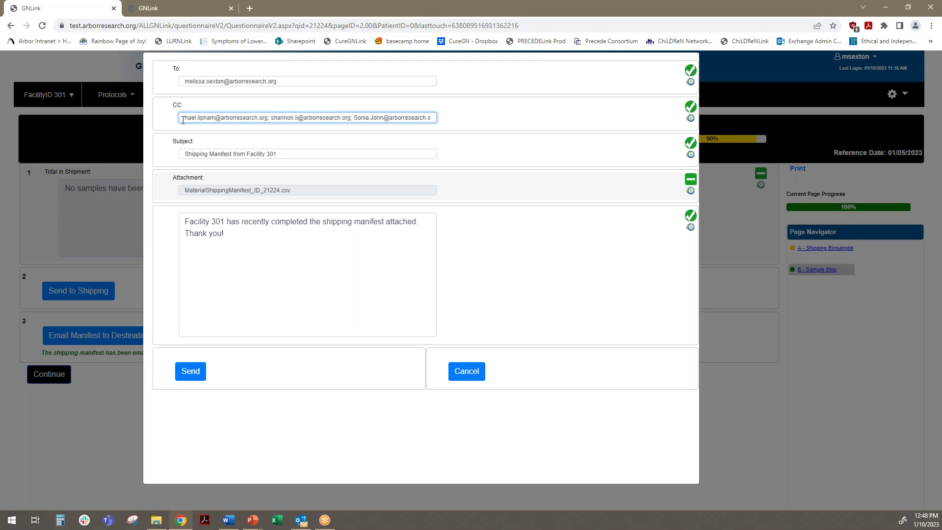
key(Right)
key(Right)
key(Right)
key(Right)
key(Right)
key(Right)
key(Right)
key(Right)
key(Right)
key(Right)
key(Right)
key(Right)
key(Right)
key(Right)
key(Right)
key(Right)
key(Right)
key(Right)
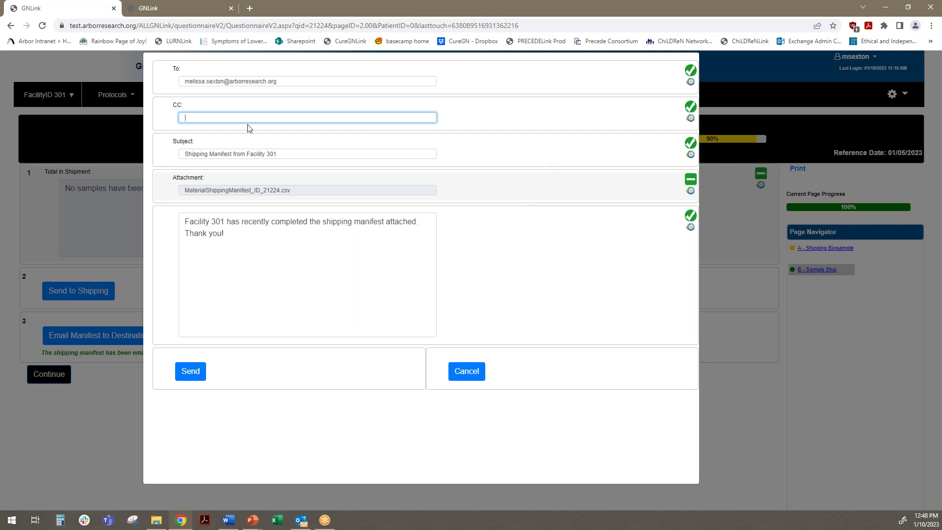
click(307, 81)
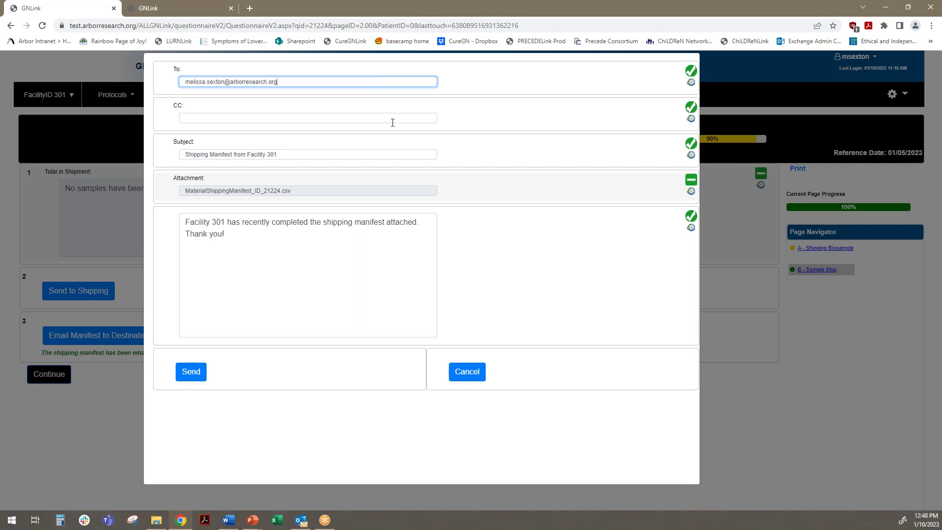
click(196, 120)
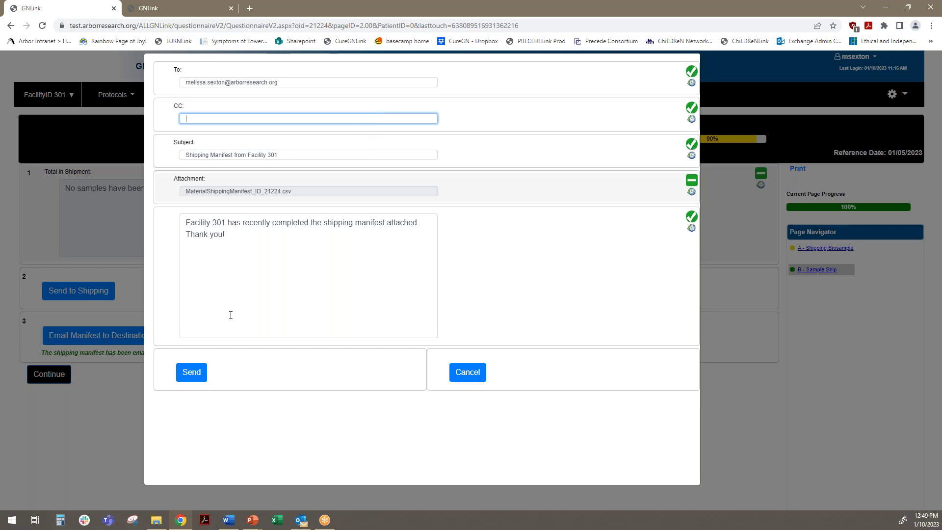
click(191, 372)
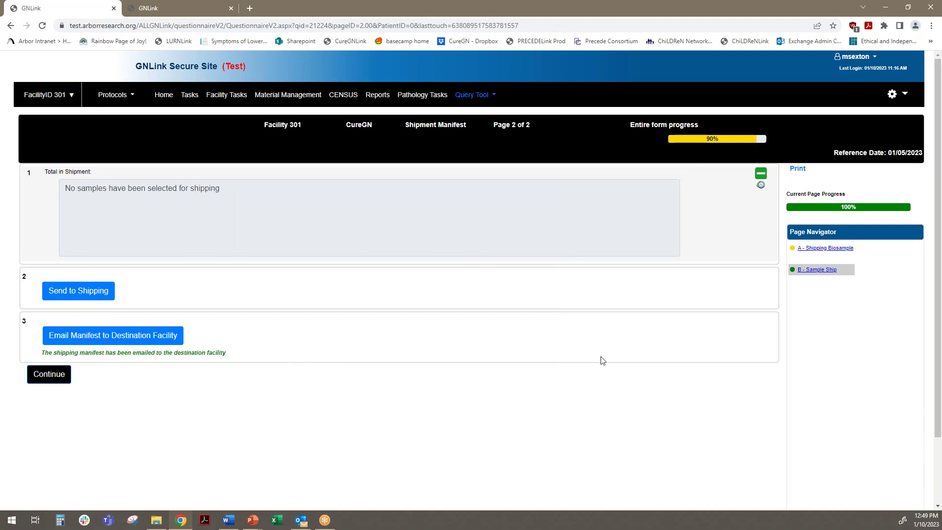
click(301, 520)
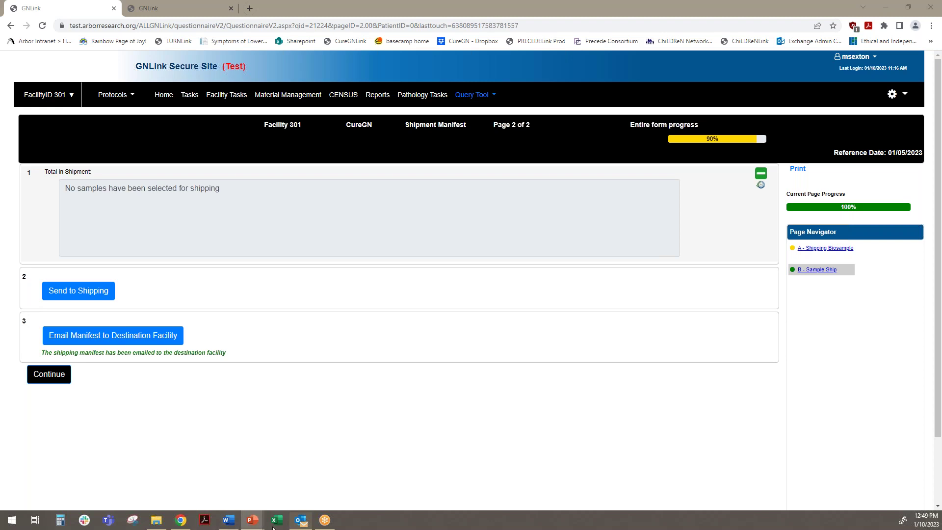
click(305, 469)
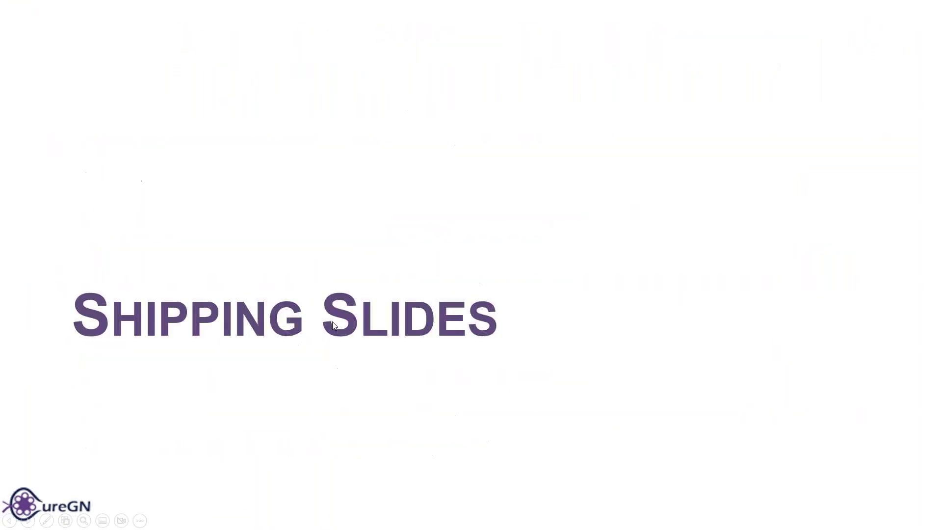
Advance the slideshow past the shipping-label slide to the Receiving Slides Back section.
click(332, 322)
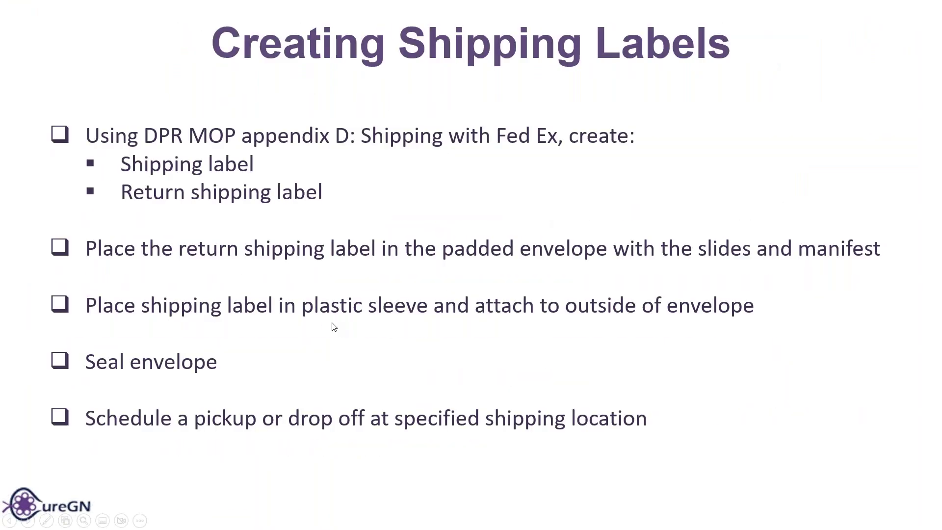
click(333, 326)
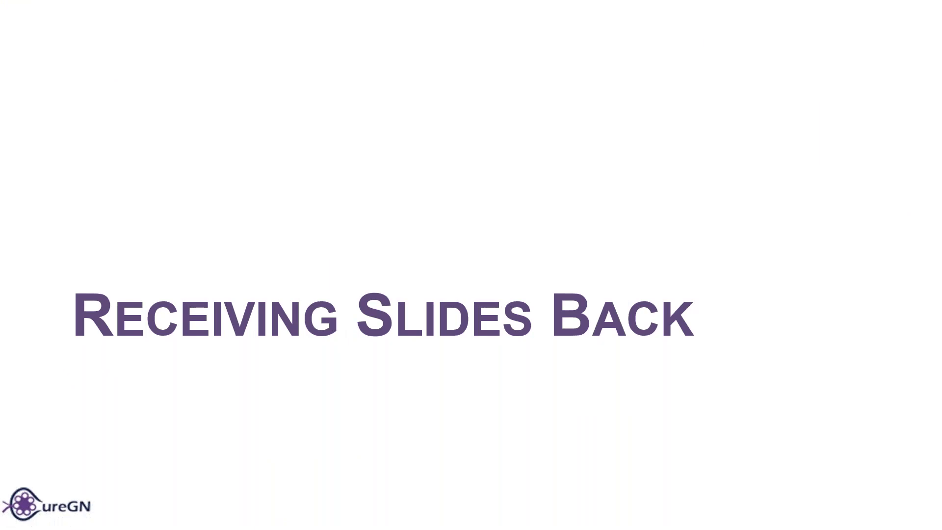
key(alt+Tab)
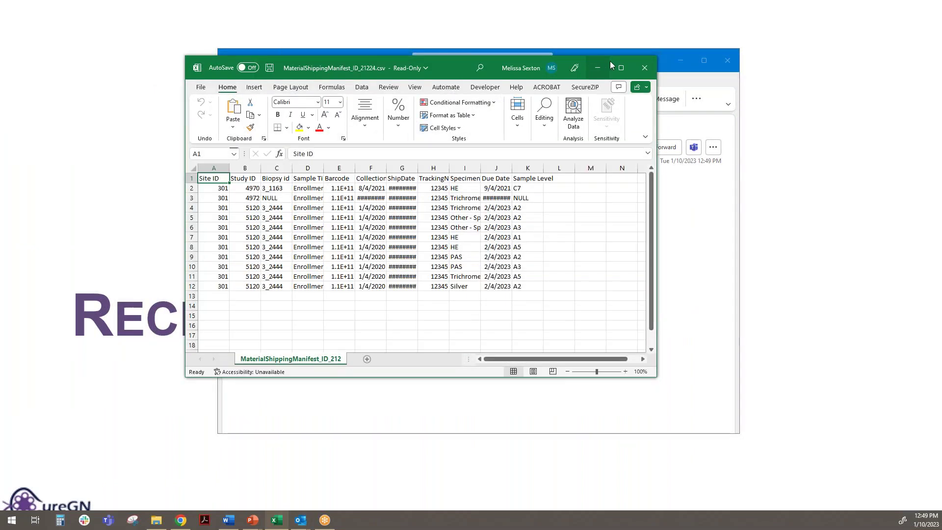
Autofit columns F and G in MaterialShippingManifest_ID_21224.csv to show dates, then close without saving.
click(622, 69)
drag(202, 113, 201, 113)
double_click(202, 113)
double_click(252, 113)
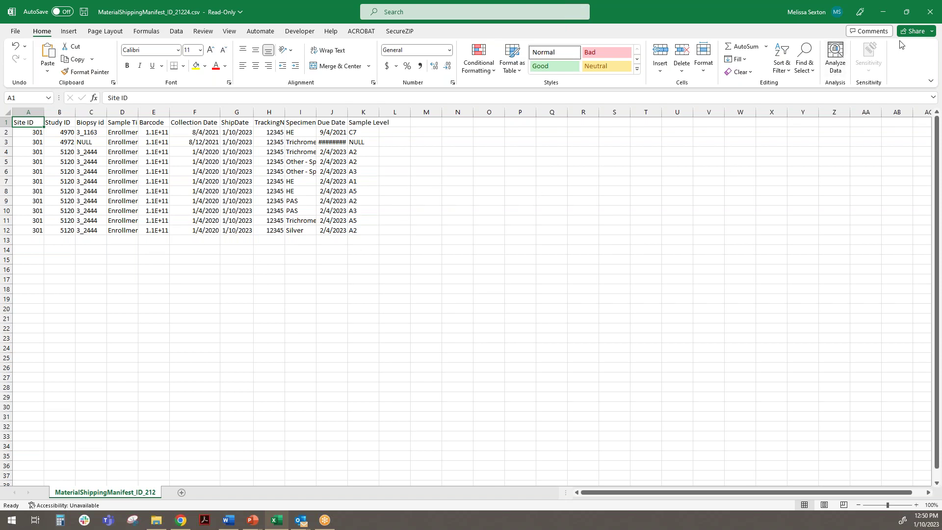
click(929, 14)
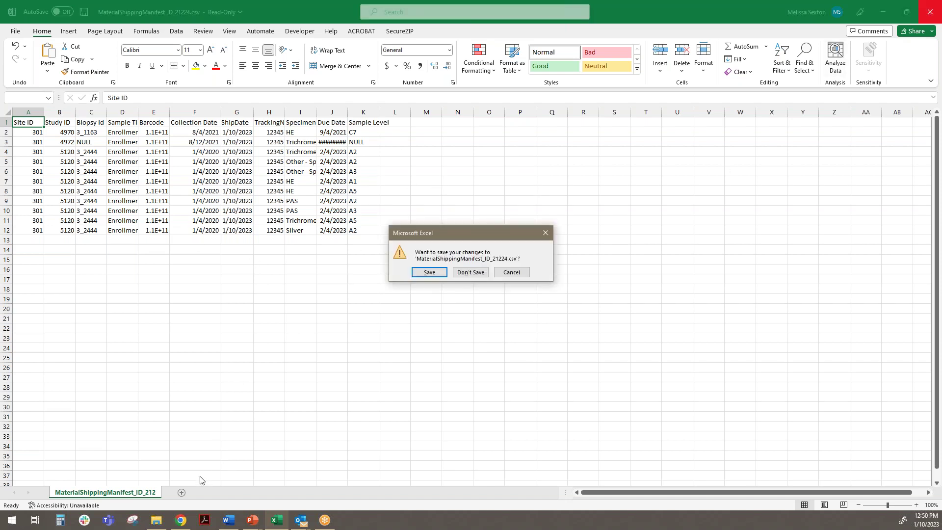
click(471, 273)
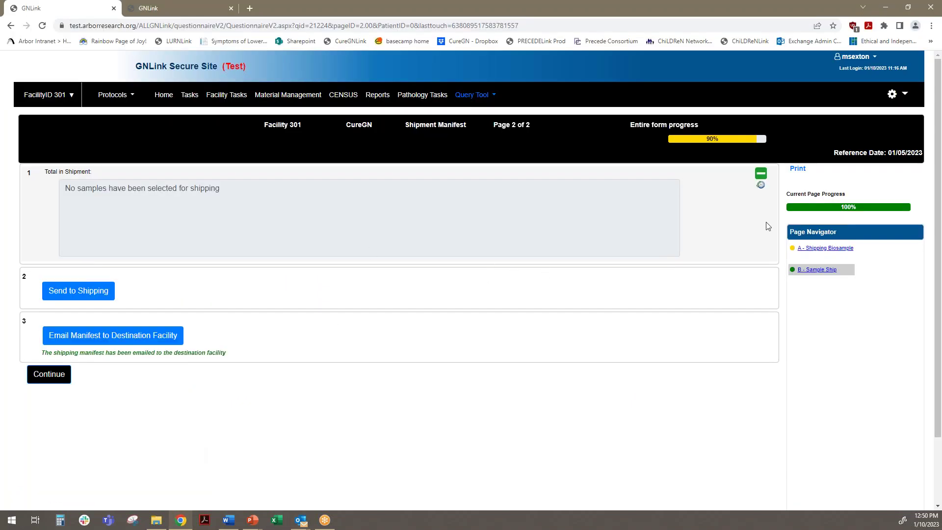
Preview all pages of the Facility 301 manifest for printing, then cancel and close the print tab.
click(824, 249)
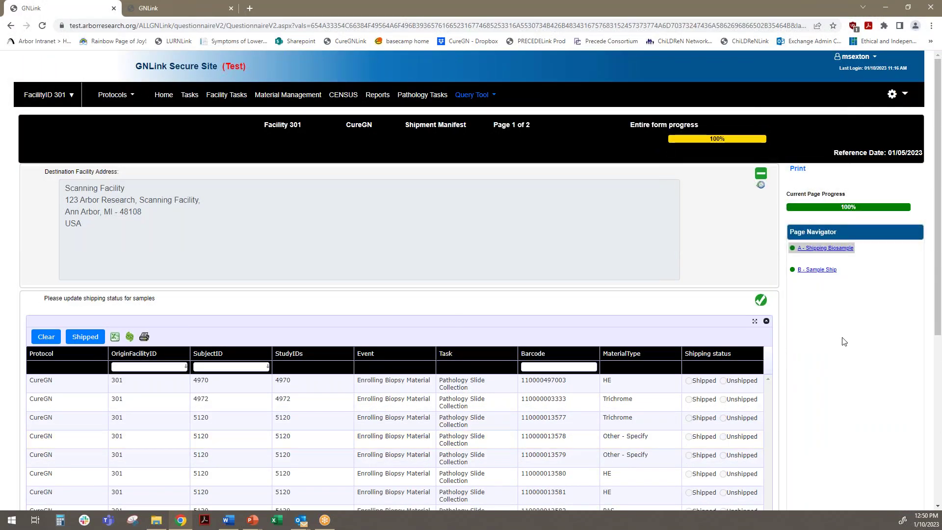
click(795, 170)
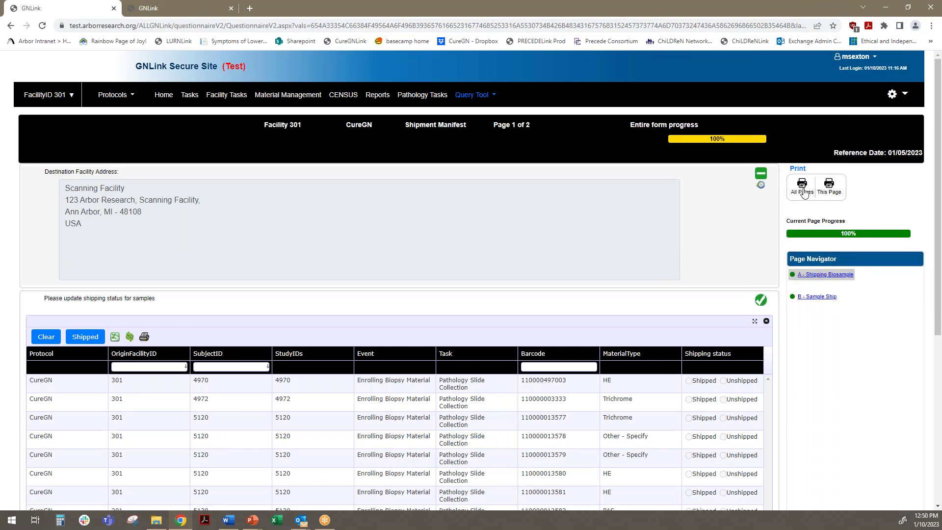
click(802, 186)
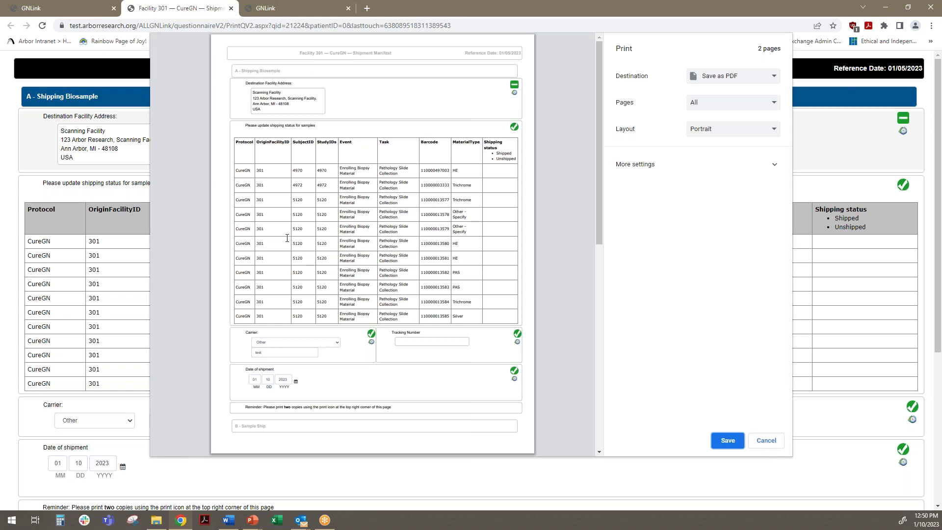
click(772, 442)
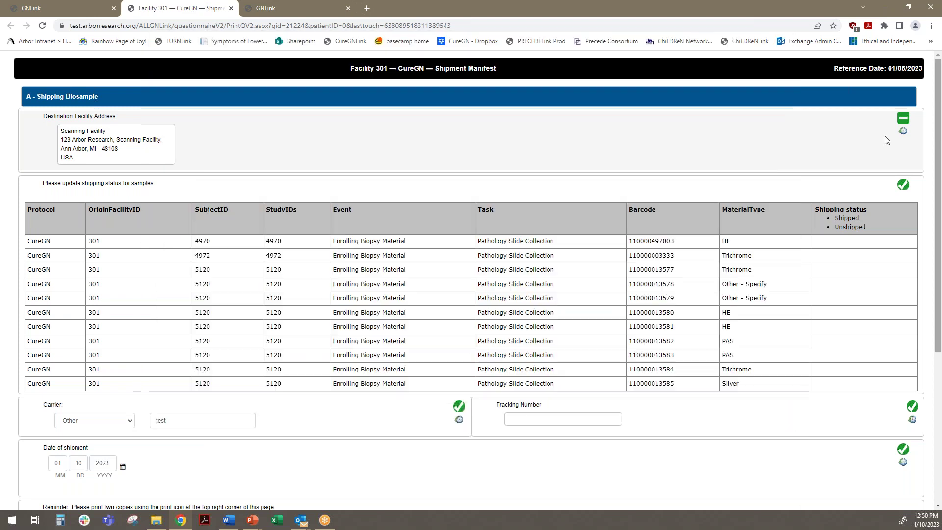
click(231, 8)
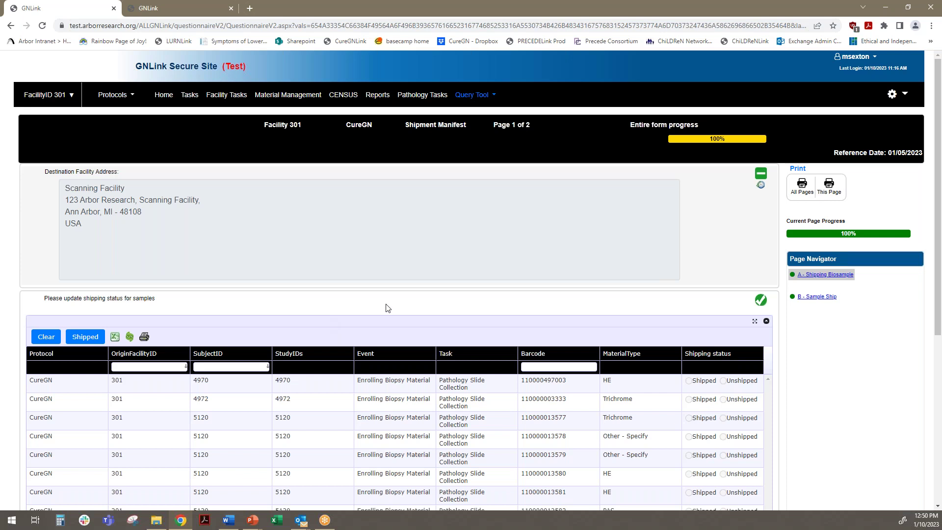
Close the Shipping Manifest email window.
scroll(390, 313, down, 5)
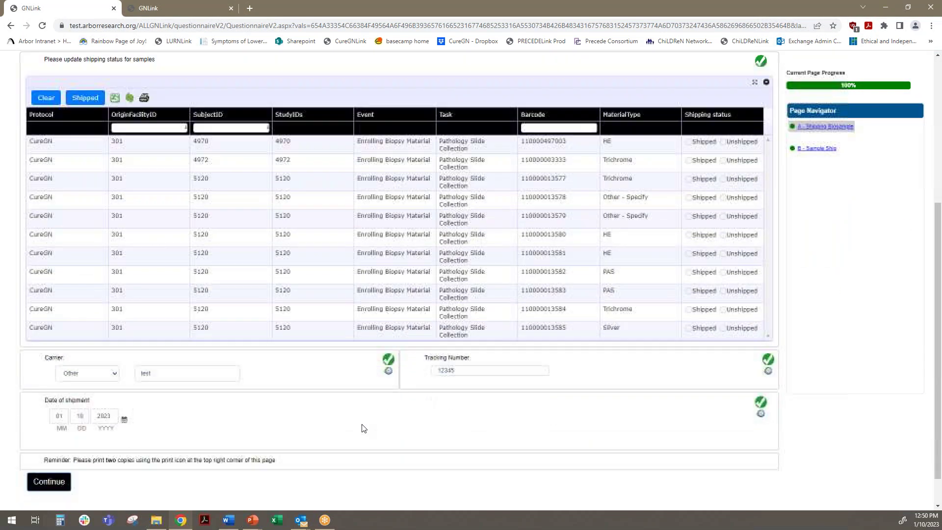
mouse_move(300, 523)
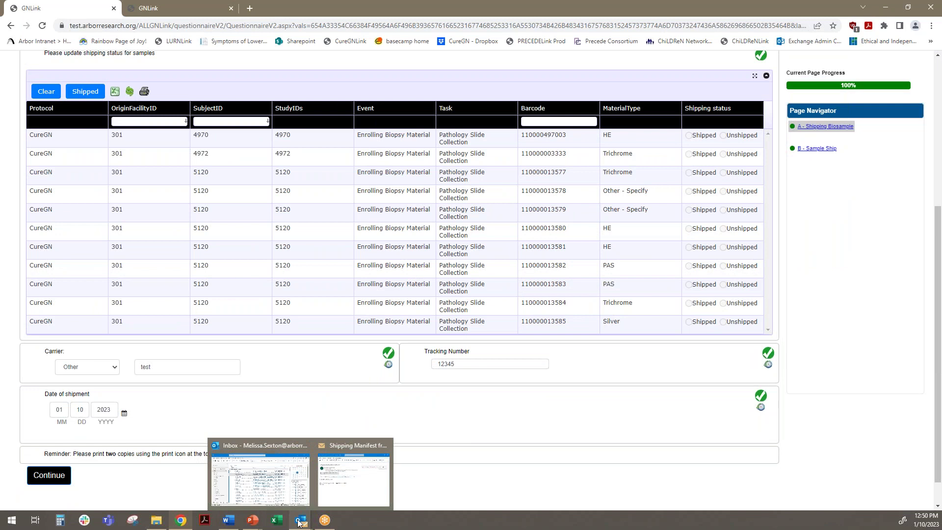
click(385, 446)
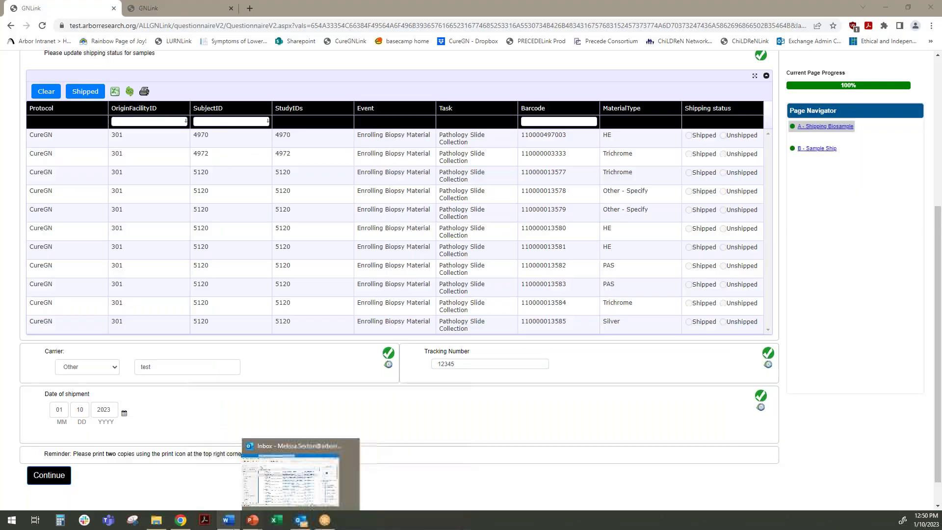
Advance the slide show to 'Receiving Slides in GNLink', then return to the Facility 301 manifest.
mouse_move(252, 520)
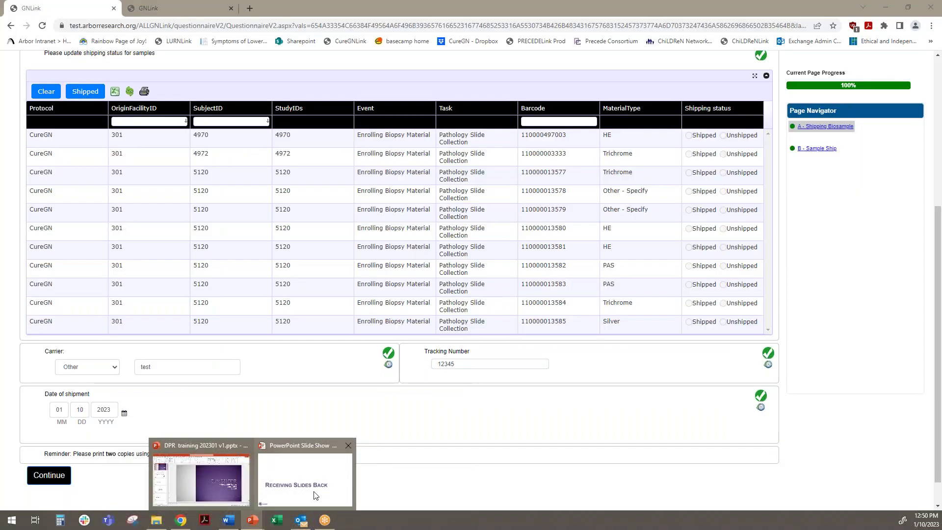
click(308, 483)
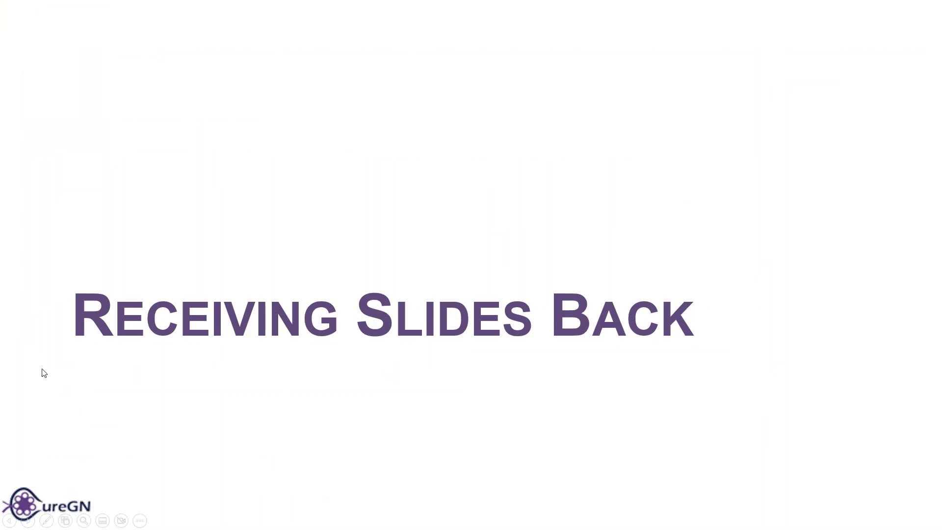
click(243, 471)
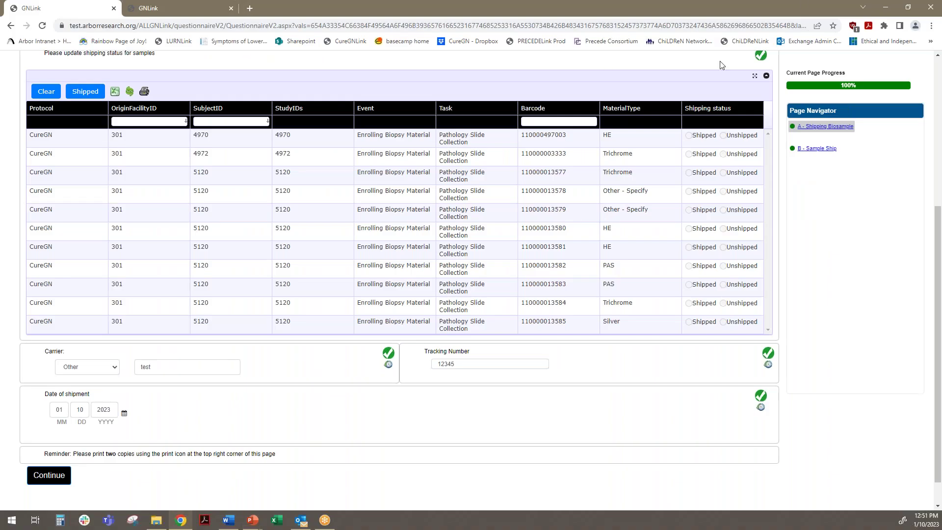
scroll(687, 87, up, 5)
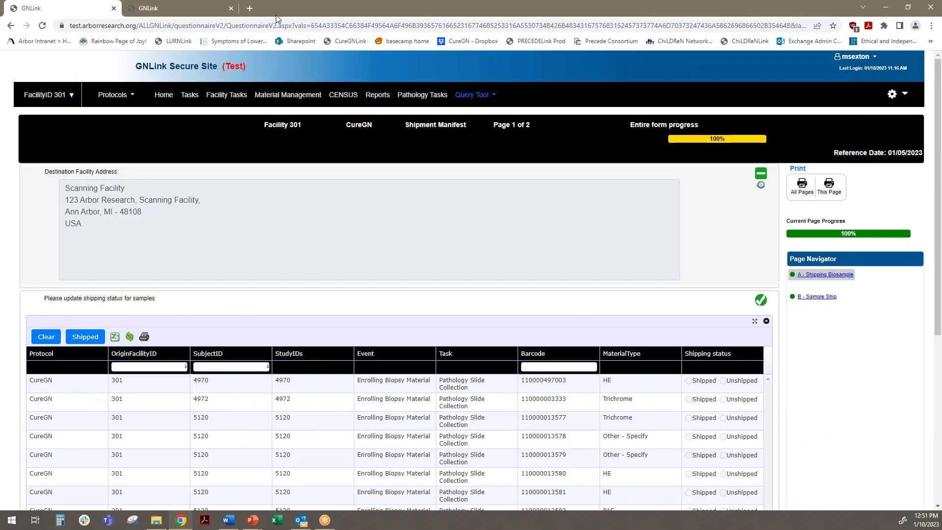
Switch Facility Tasks to Facility 1 (Columbia University), skipping the CENSUS password prompt.
click(226, 95)
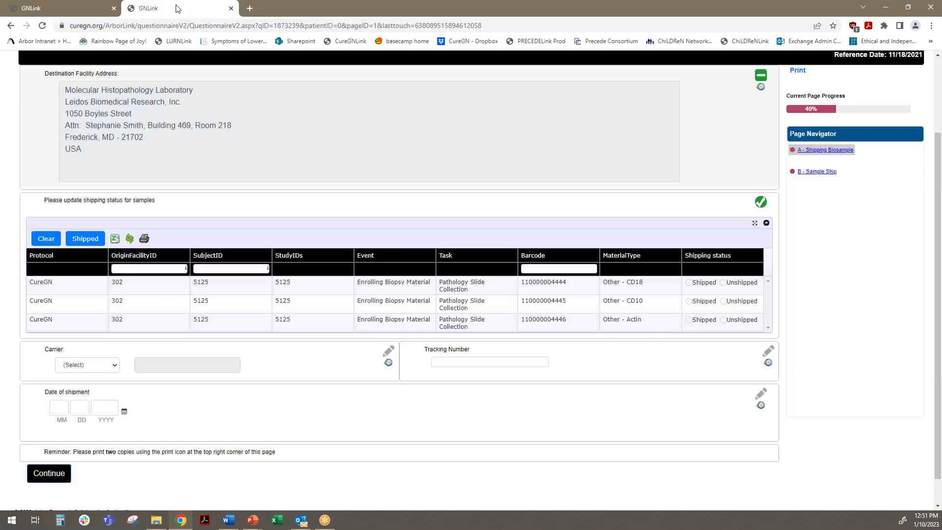
click(179, 9)
scroll(322, 115, up, 2)
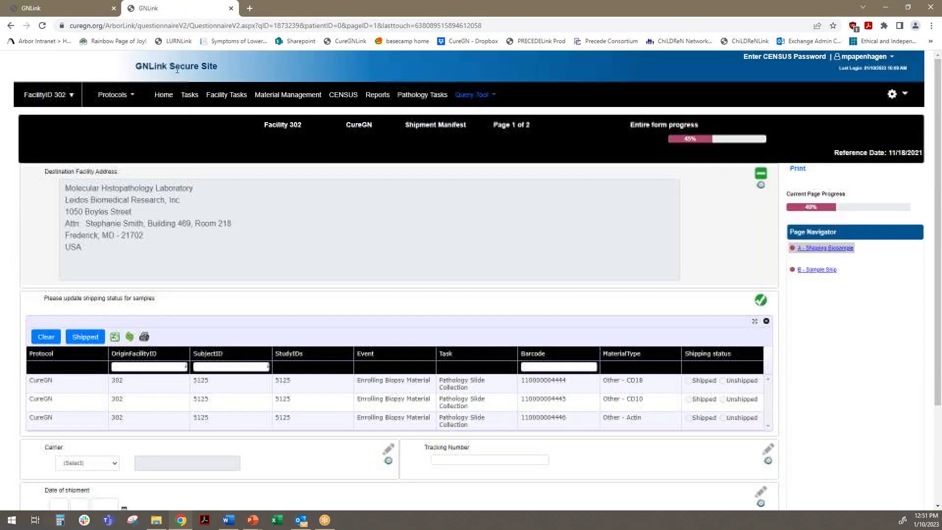
click(209, 98)
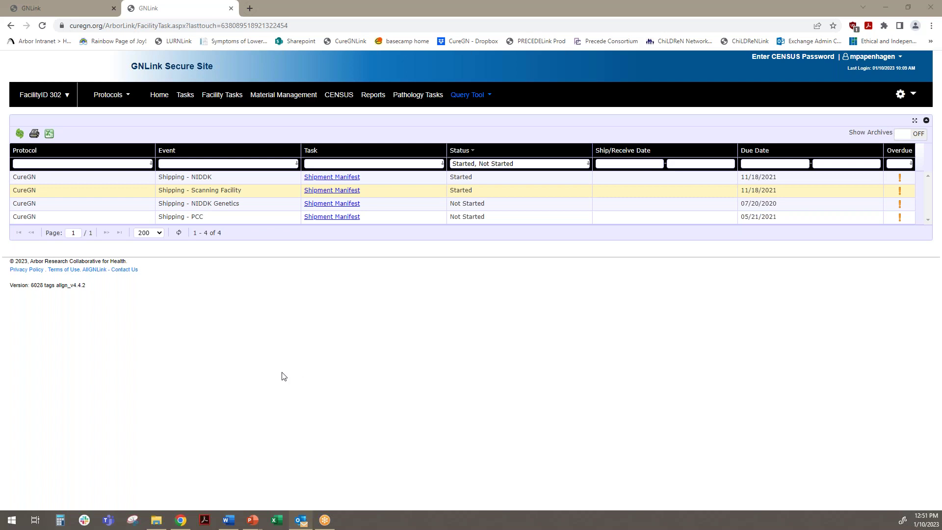
click(67, 97)
click(83, 121)
click(204, 126)
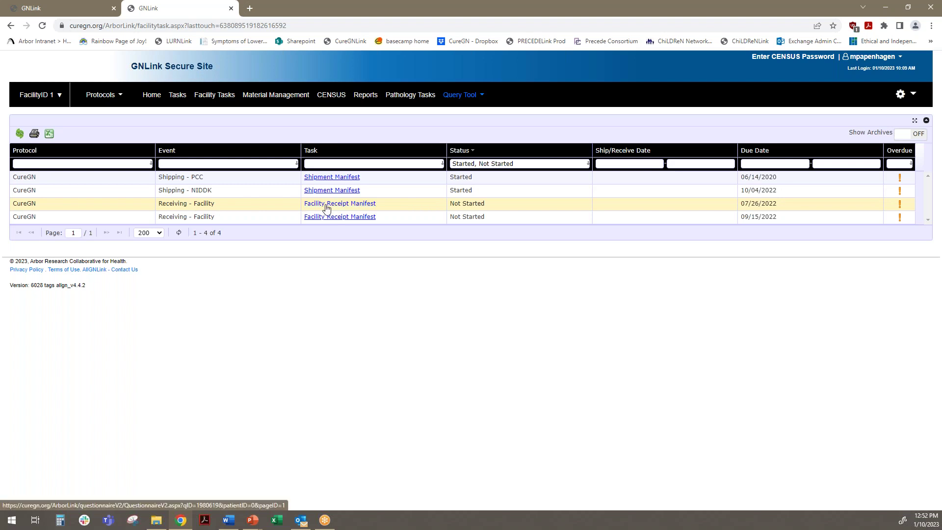
Review the returned-slides table in the Facility Receipt Manifest due 07/26/2022, then return to Facility Tasks.
click(350, 206)
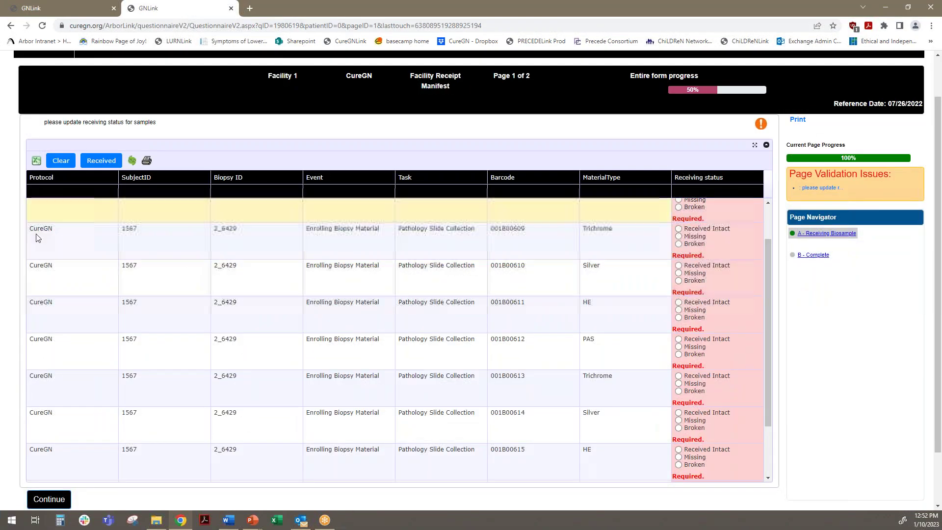
scroll(655, 372, up, 1)
scroll(715, 258, up, 1)
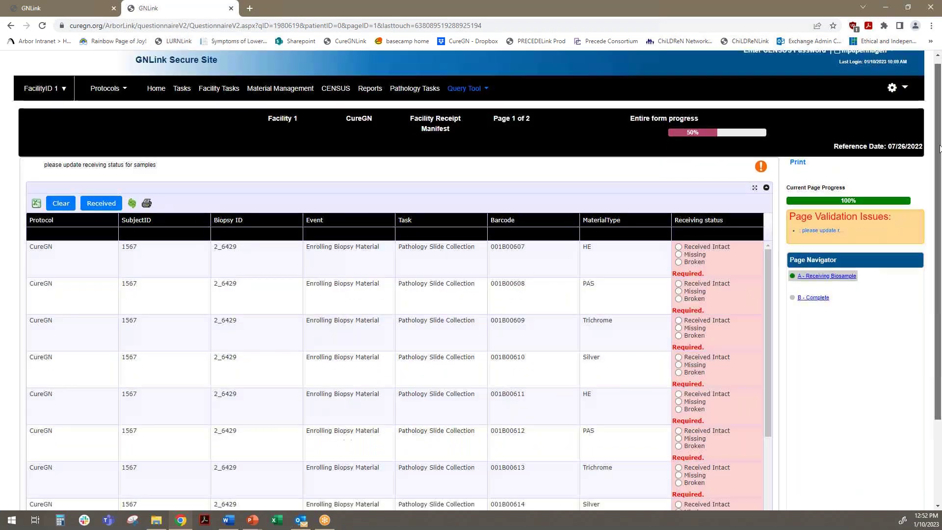
scroll(810, 137, down, 3)
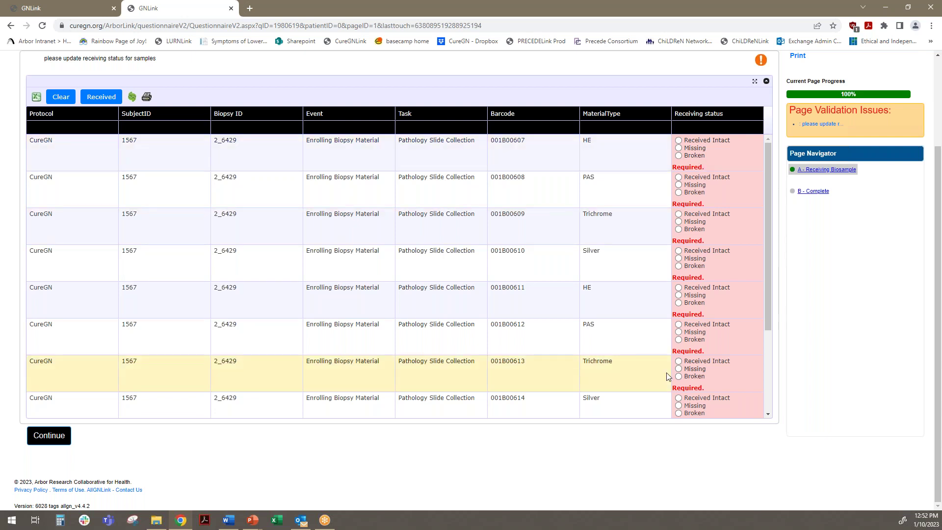
drag(769, 262, 711, 373)
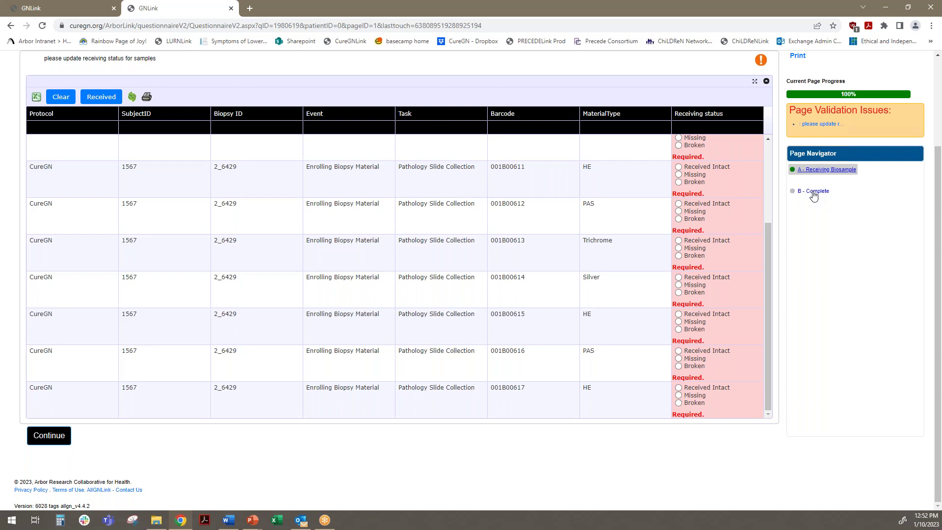
scroll(463, 191, up, 6)
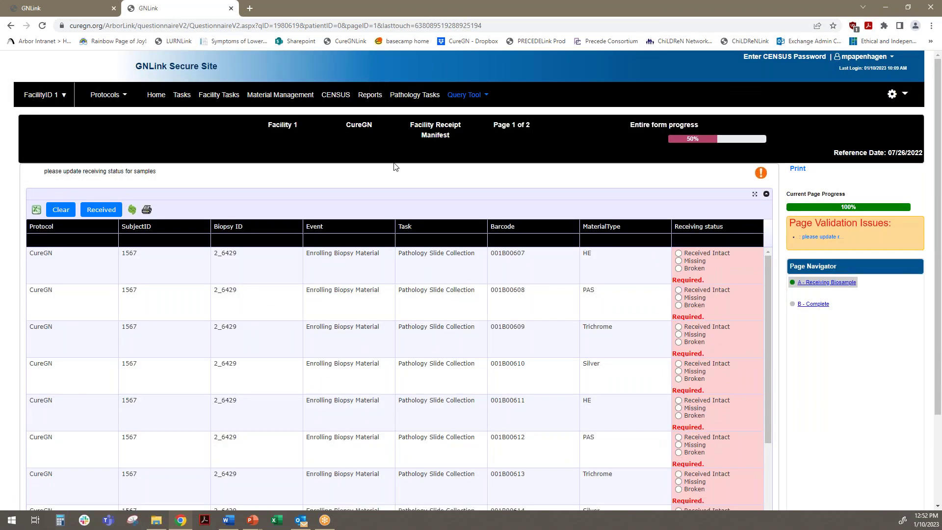
click(217, 95)
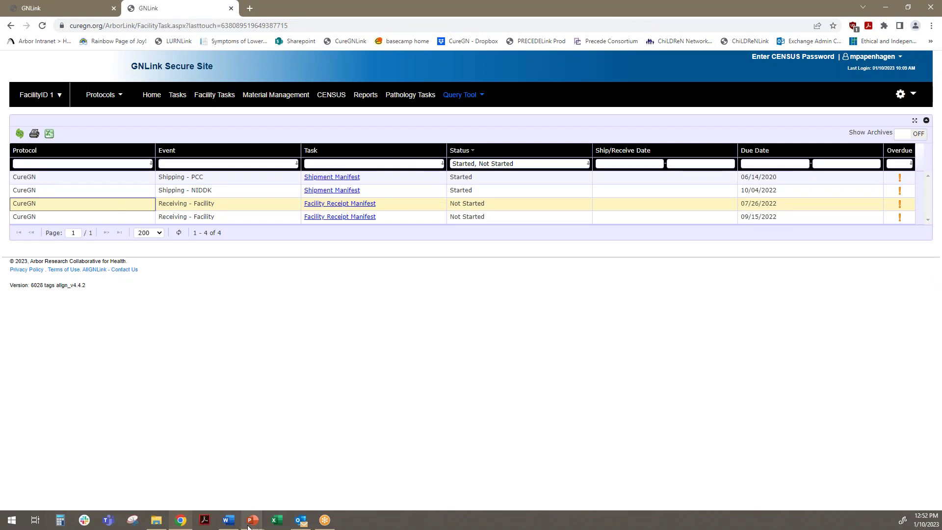
Advance the PowerPoint slide show to the 'Next Steps' section slide.
mouse_move(251, 522)
click(306, 486)
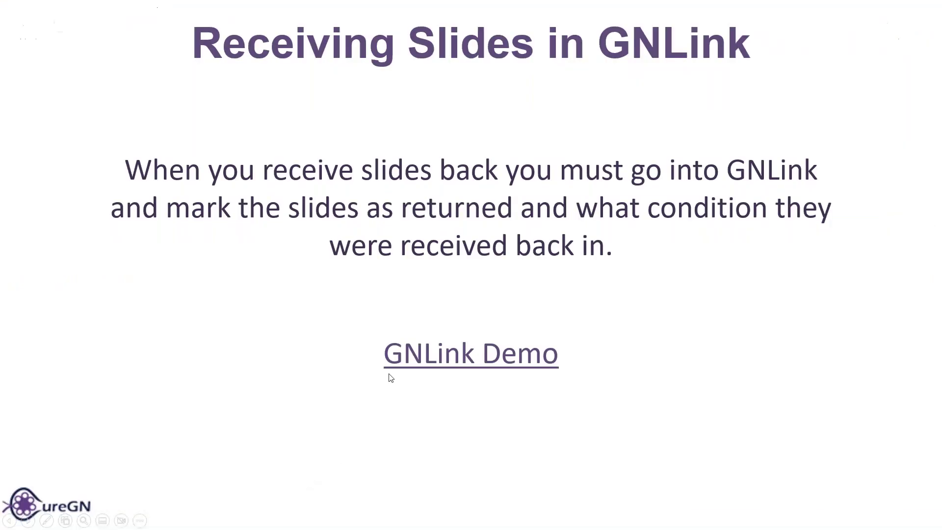
click(201, 301)
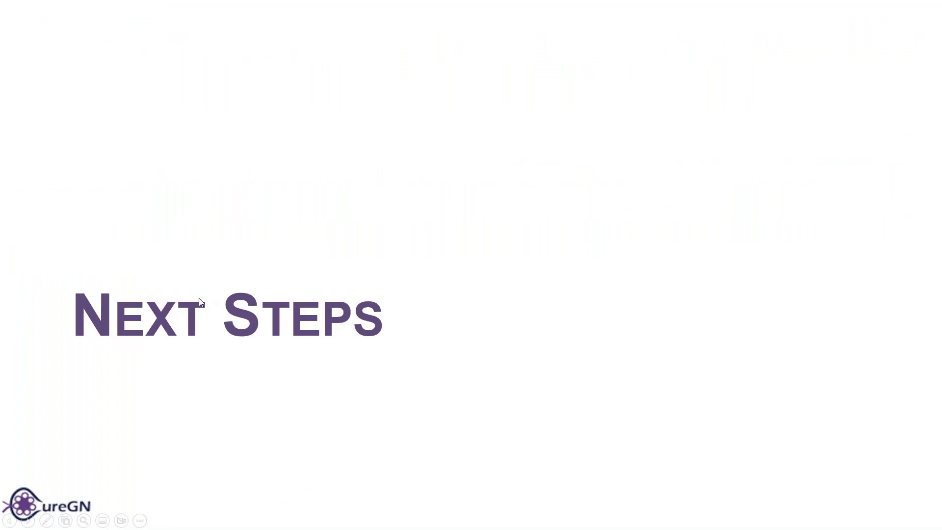